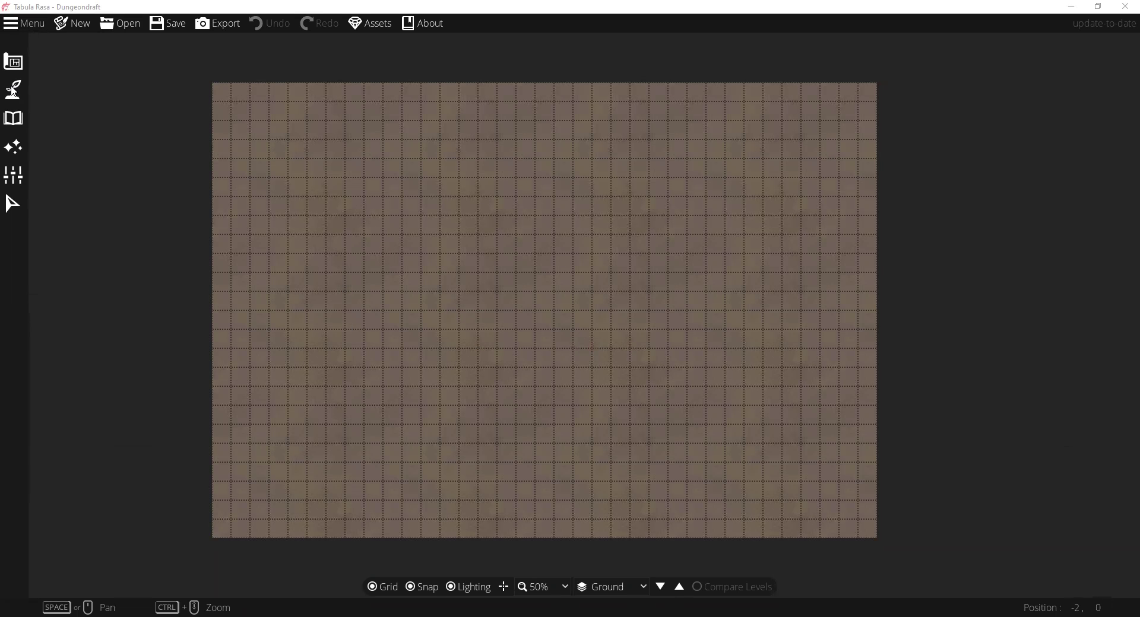
left_click(13, 91)
left_click(52, 145)
left_click(54, 161)
left_click(61, 121)
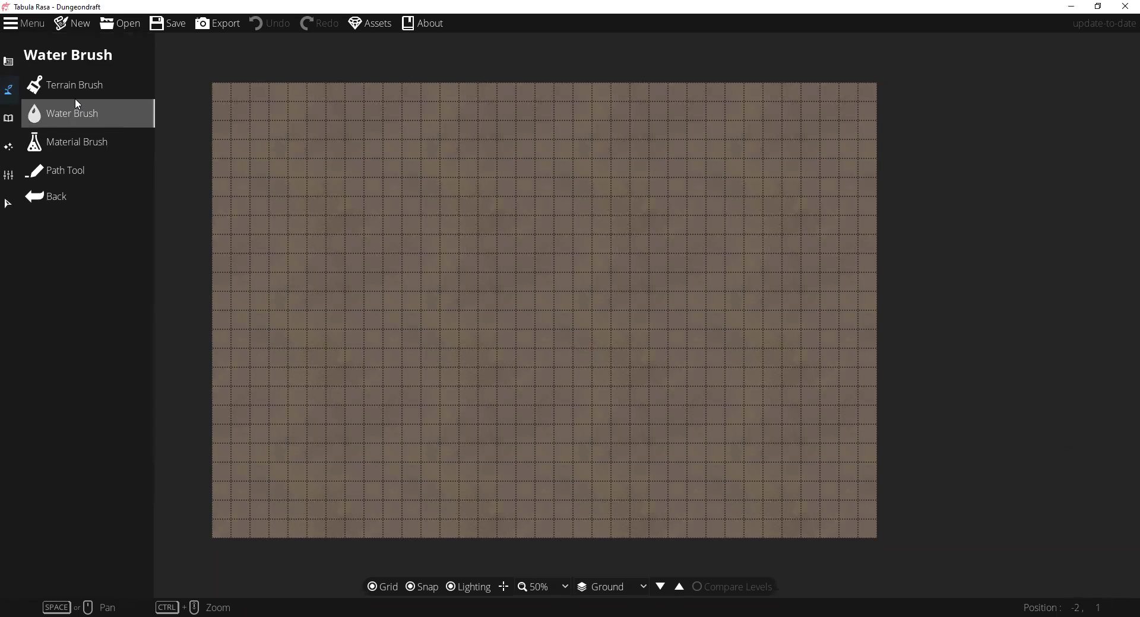
left_click(74, 95)
left_click(77, 110)
left_click(67, 92)
left_click(9, 89)
left_click(51, 144)
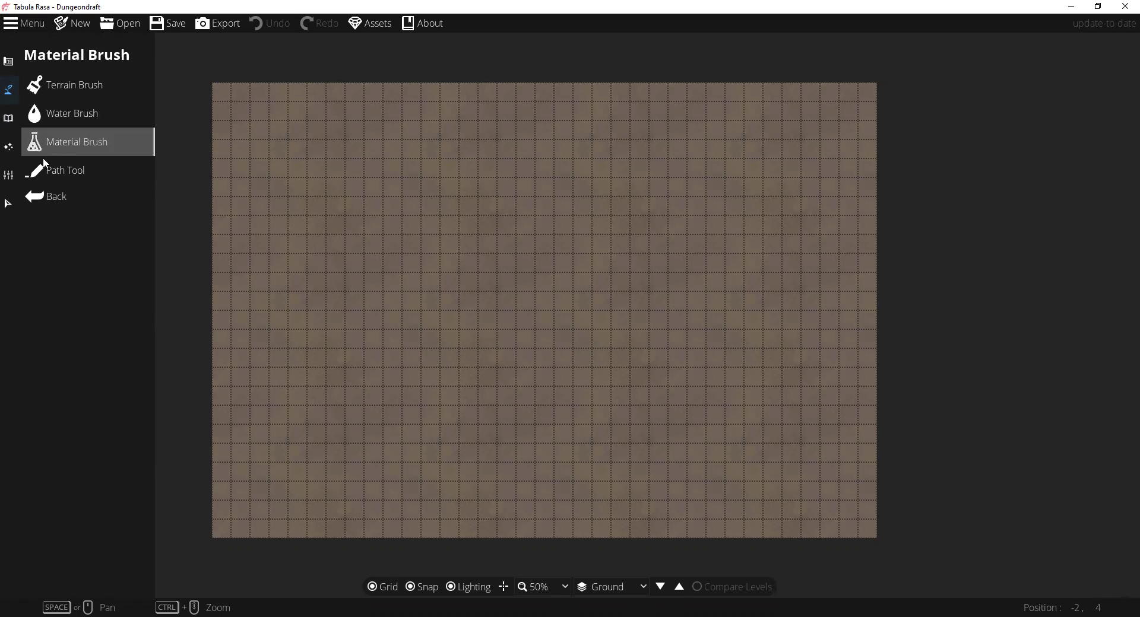
left_click(8, 90)
Dig a large irregular cave across the middle of the map with the Cave Brush at its largest size
left_click(12, 64)
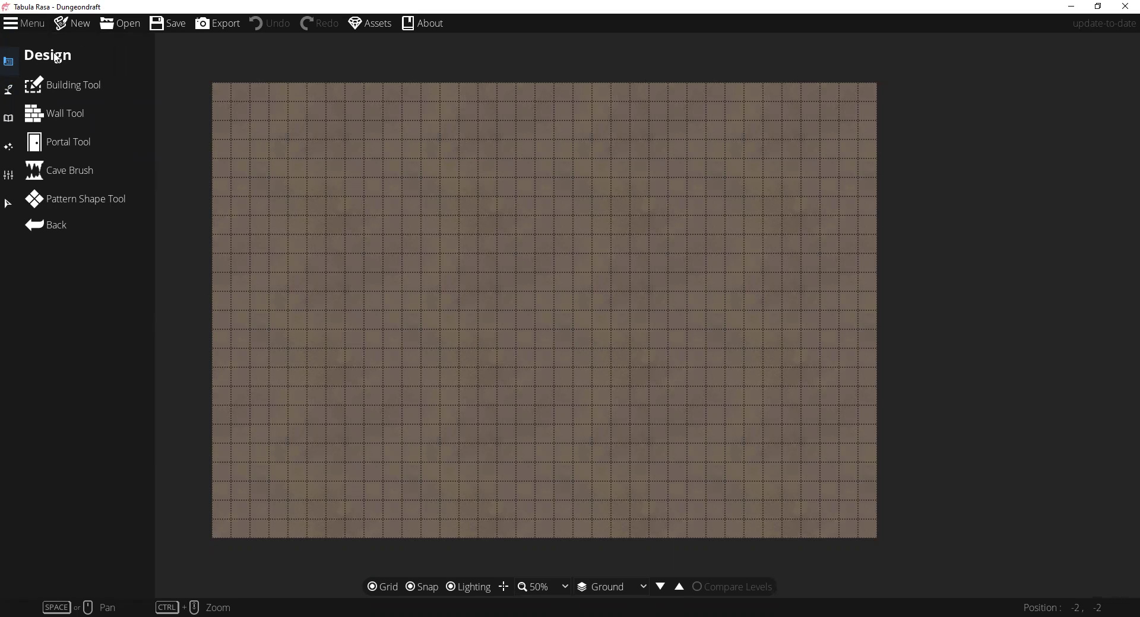
left_click(63, 110)
left_click(69, 176)
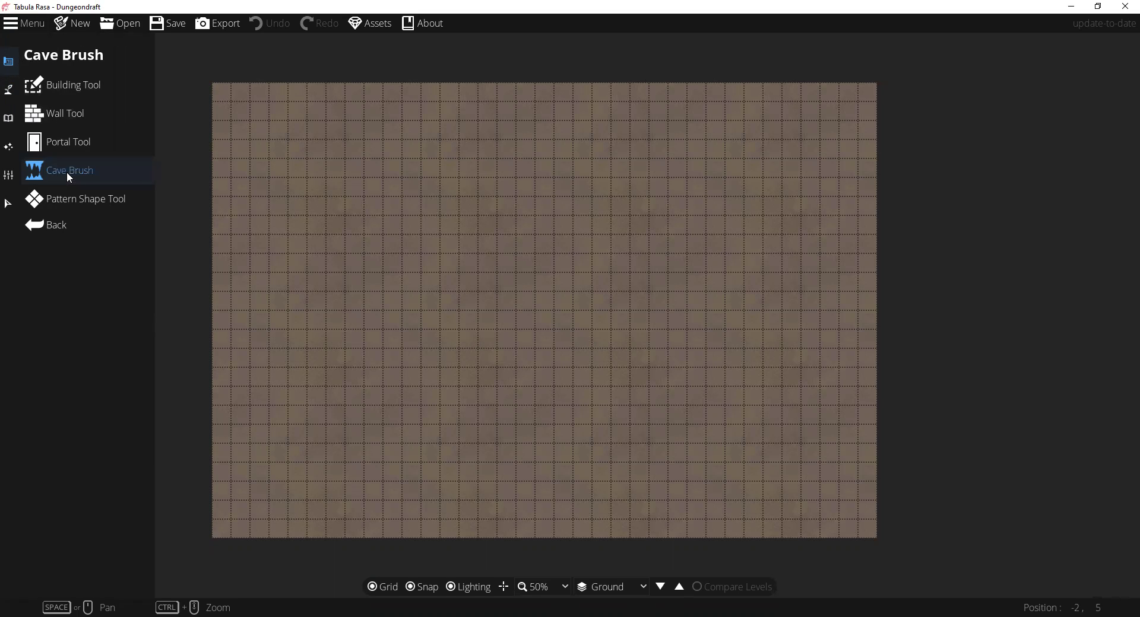
scroll(419, 226, "up", 3)
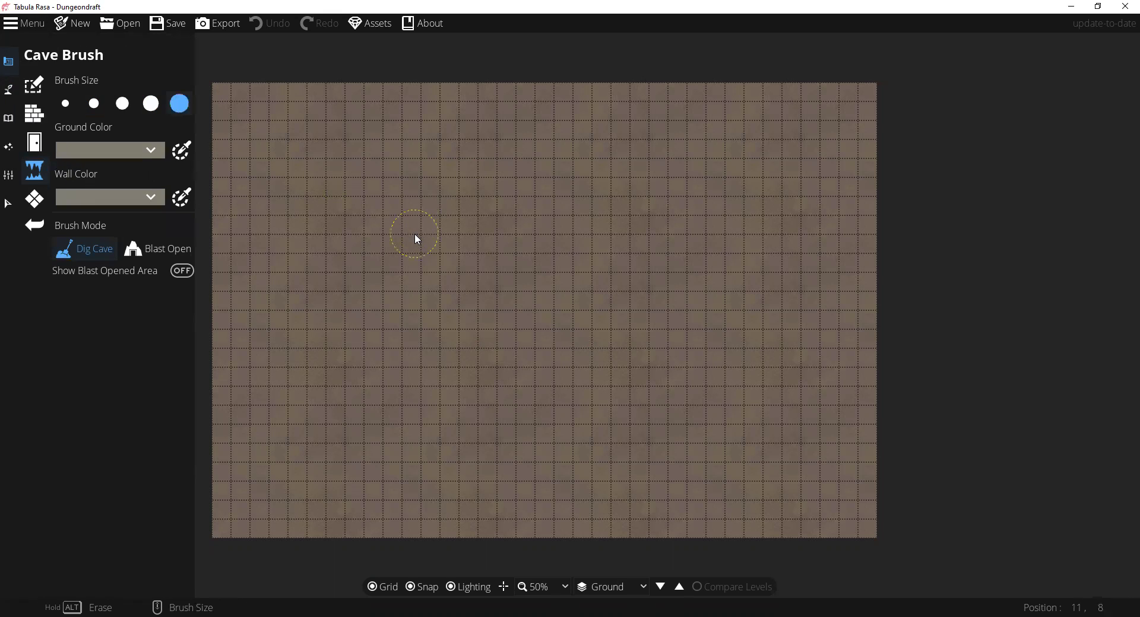
mouse_move(409, 229)
left_mouse_down()
mouse_move(497, 227)
mouse_move(492, 262)
mouse_move(438, 241)
mouse_move(481, 314)
mouse_move(475, 385)
mouse_move(535, 268)
left_mouse_up()
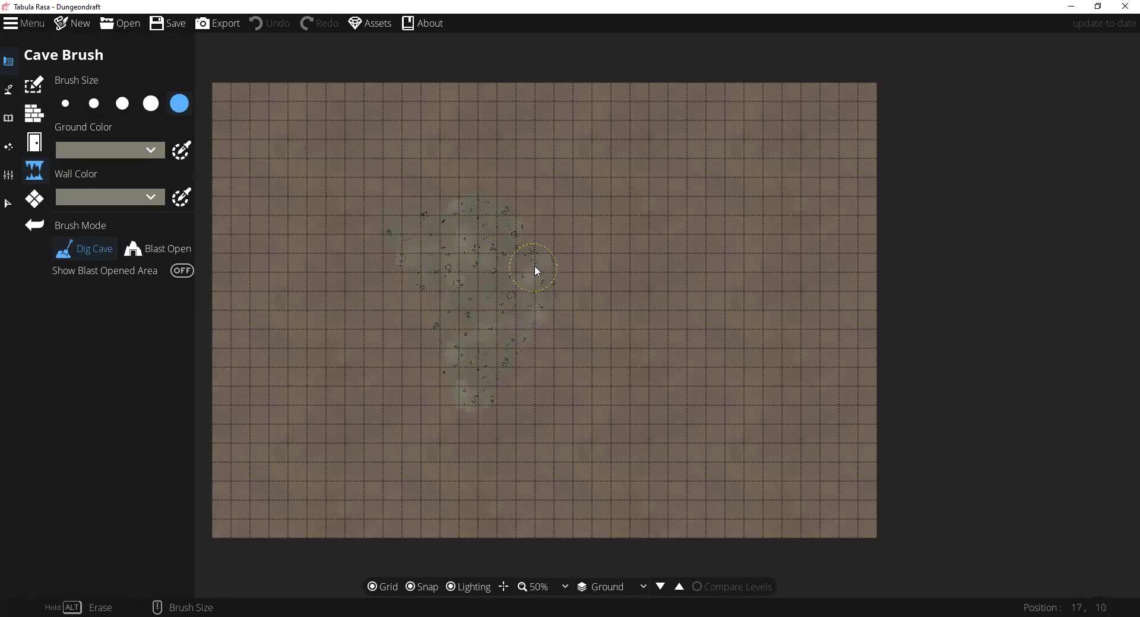
left_click_drag(573, 310, 541, 226)
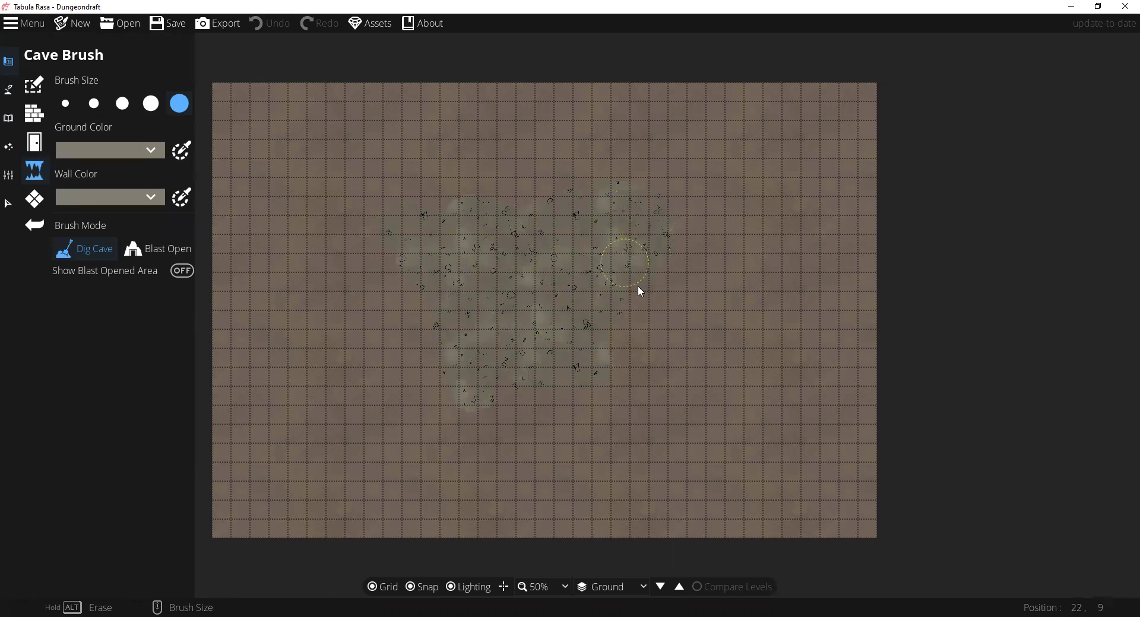
mouse_move(620, 399)
left_mouse_down()
mouse_move(649, 312)
mouse_move(689, 279)
left_mouse_up()
mouse_move(621, 390)
left_mouse_down()
mouse_move(536, 377)
mouse_move(511, 421)
mouse_move(427, 331)
mouse_move(399, 254)
mouse_move(551, 190)
left_mouse_up()
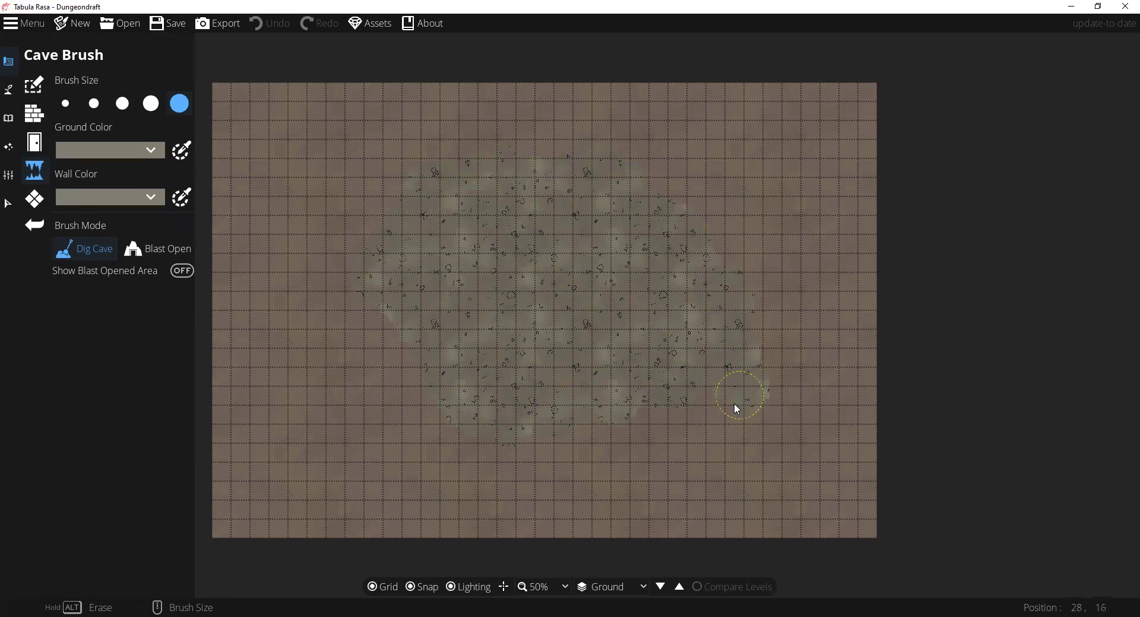
left_click_drag(638, 404, 641, 379)
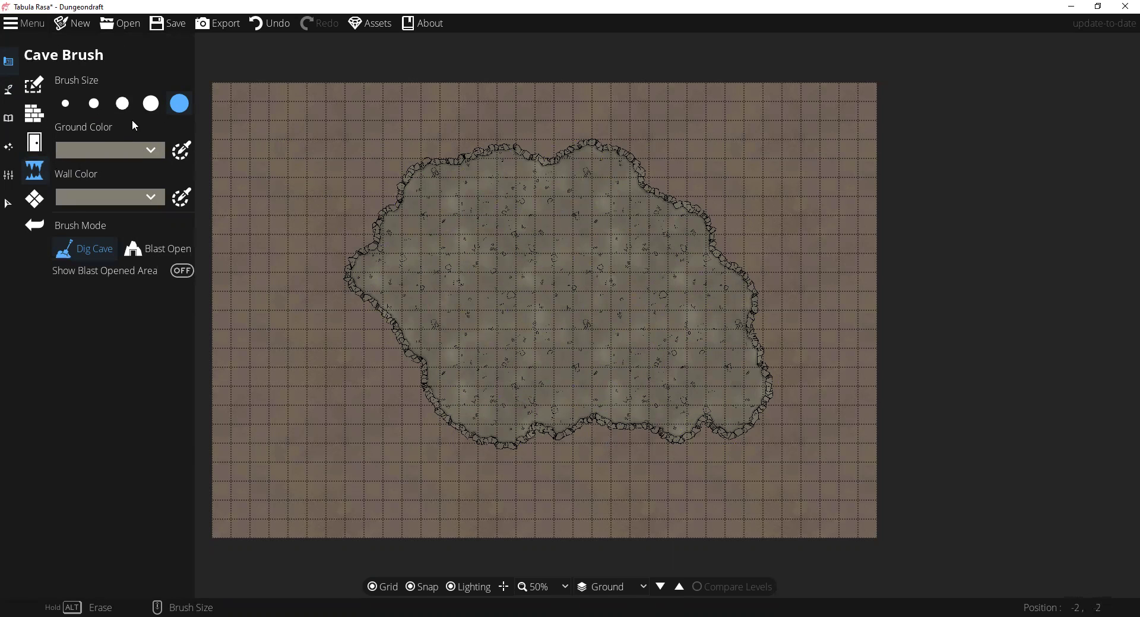
left_click(35, 203)
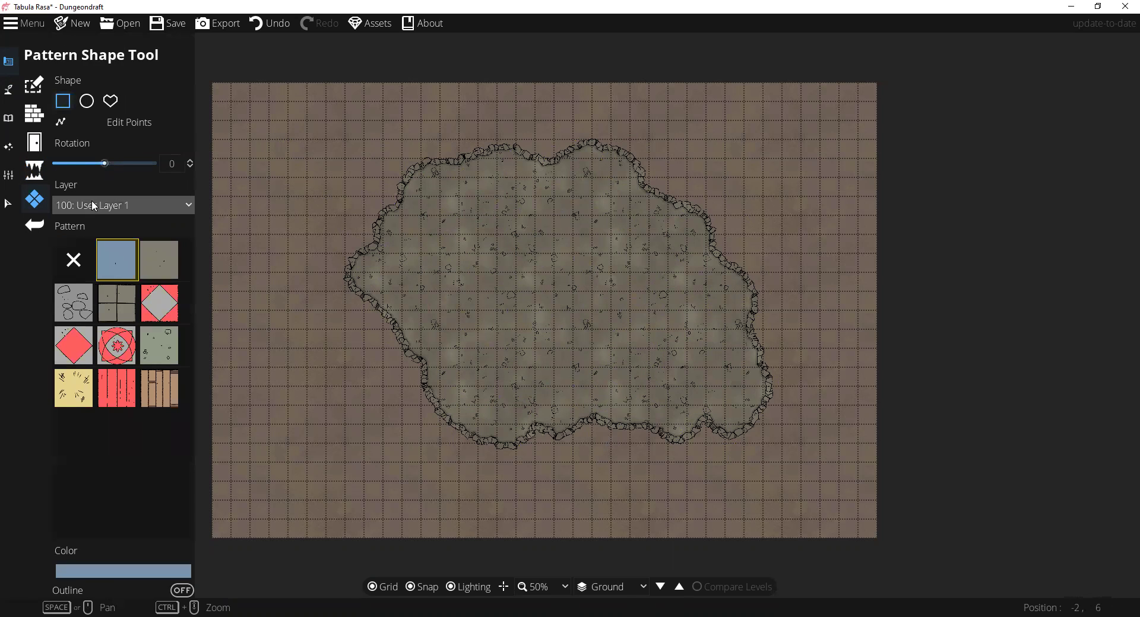
left_click(9, 118)
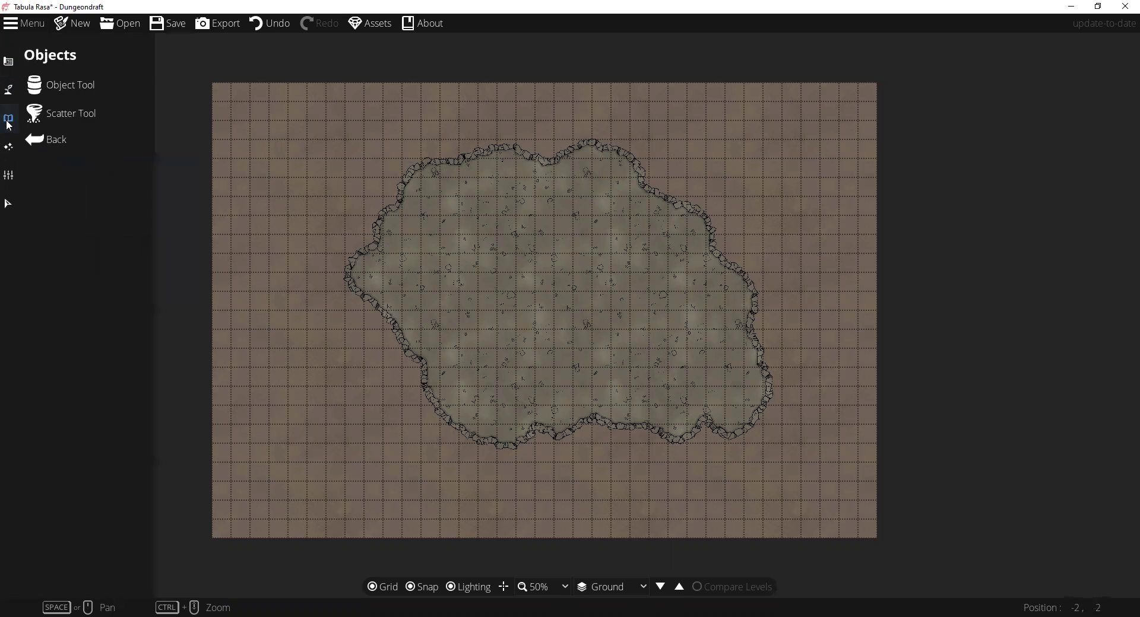
left_click(67, 86)
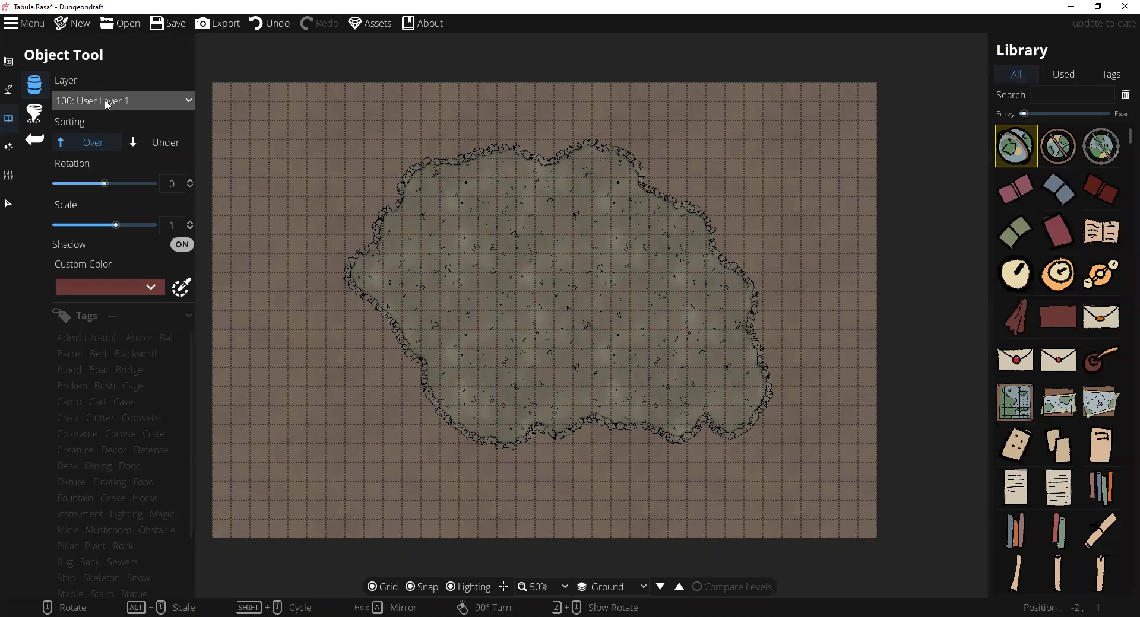
left_click(8, 90)
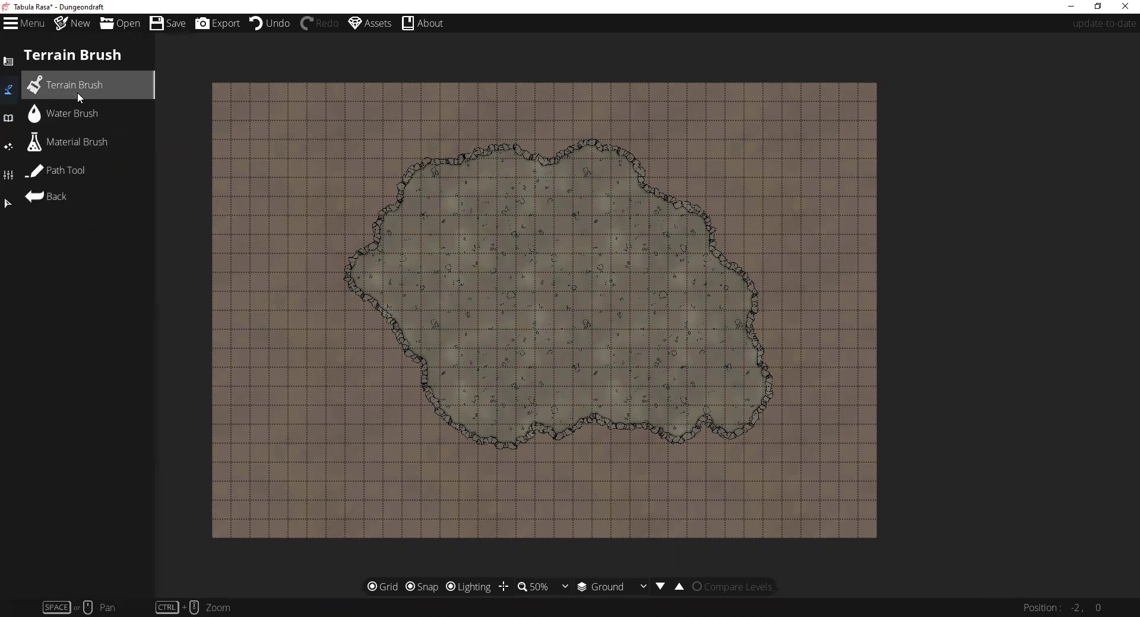
left_click(74, 141)
left_click(145, 144)
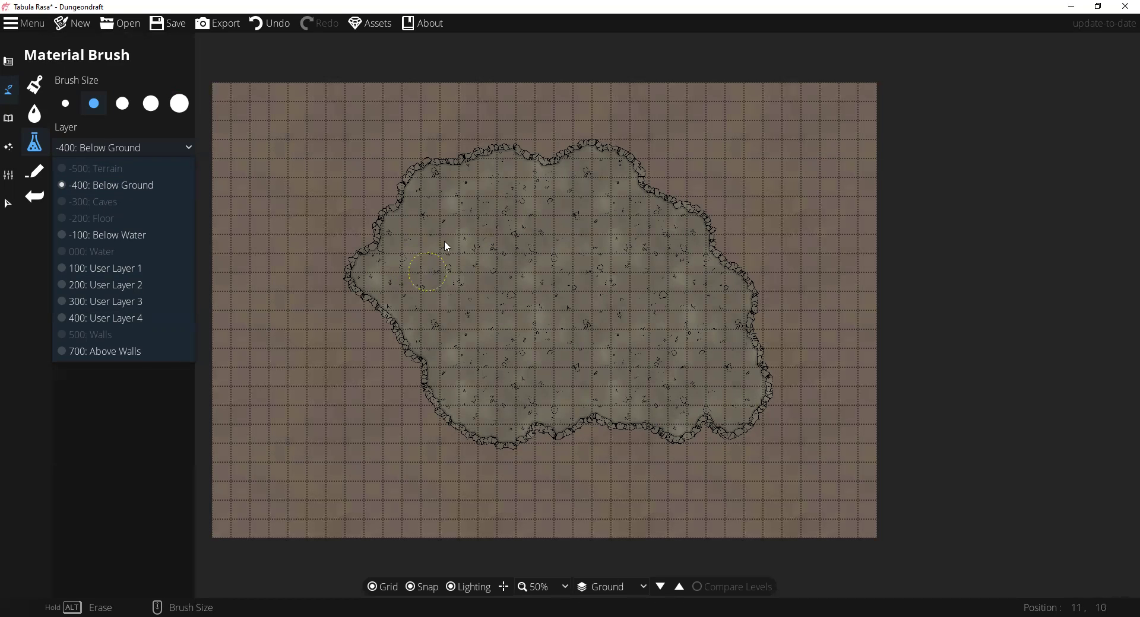
Replace Terrain Sand with Terrain Grass in the Terrain Brush and paint grass along the cave's west side
left_click(12, 95)
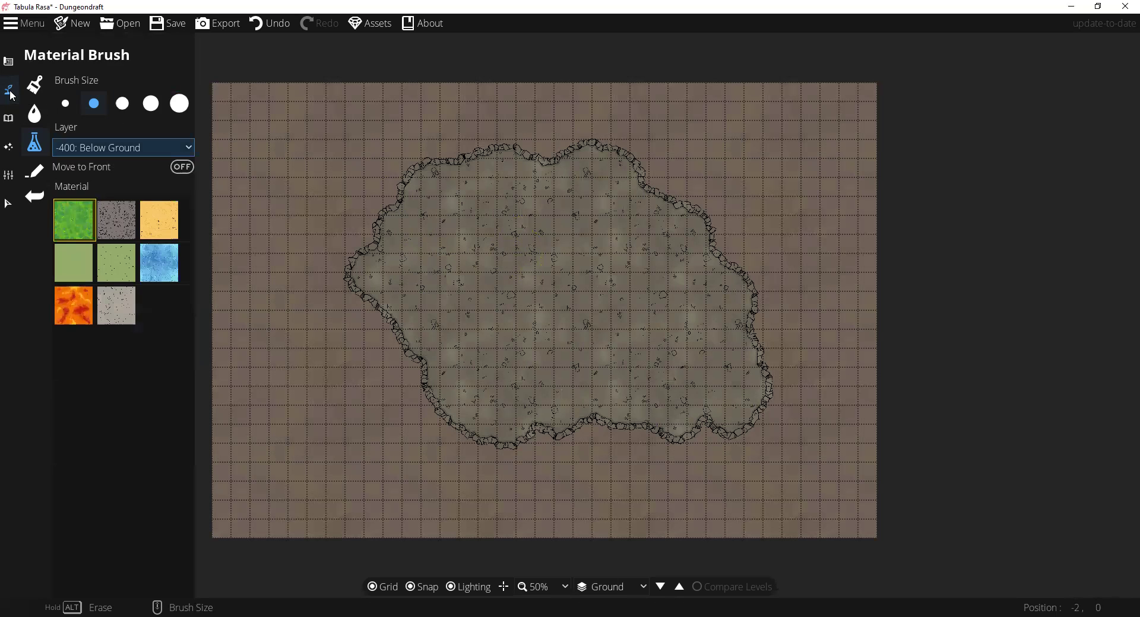
left_click(64, 87)
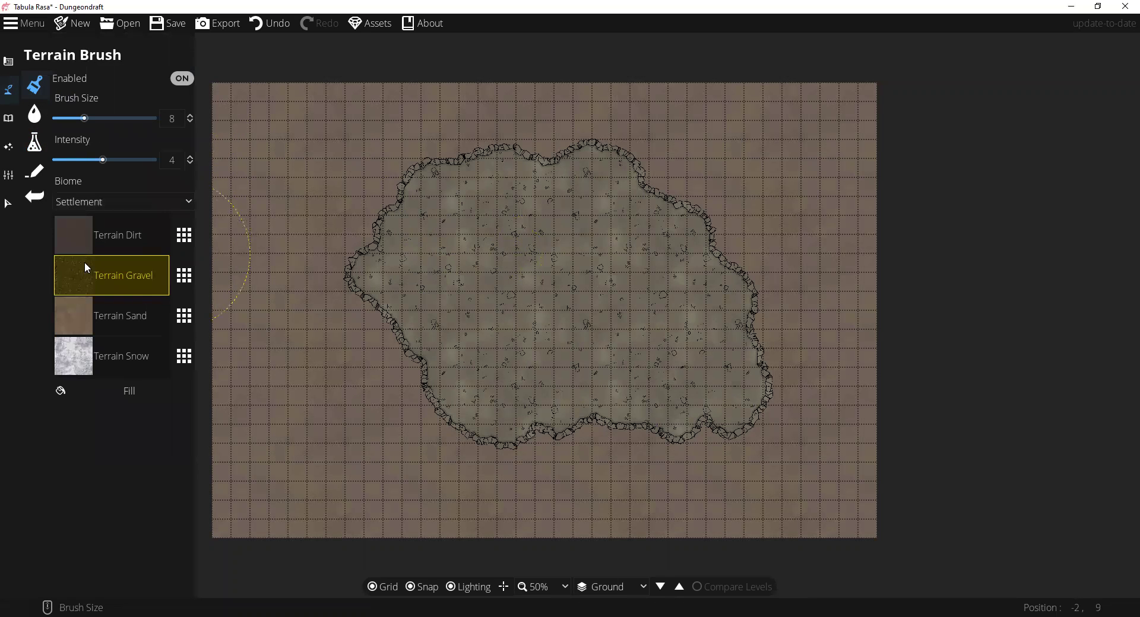
left_click(157, 315)
left_click(184, 316)
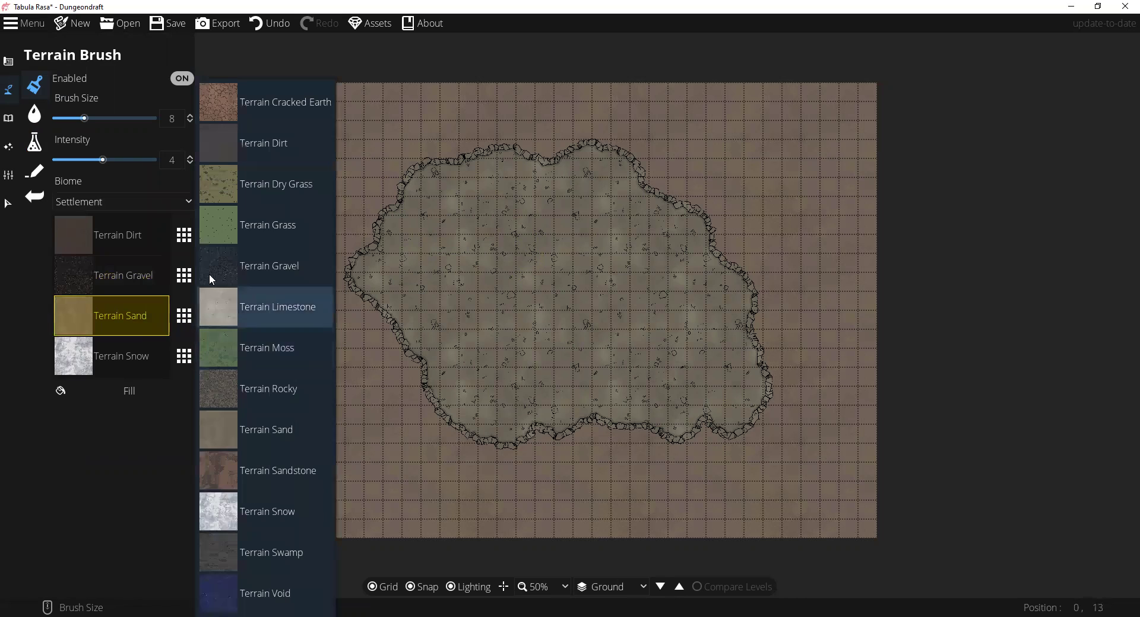
left_click(215, 240)
mouse_move(330, 243)
left_mouse_down()
mouse_move(342, 195)
mouse_move(385, 143)
mouse_move(344, 252)
mouse_move(424, 419)
left_mouse_up()
mouse_move(438, 278)
left_mouse_down()
mouse_move(457, 157)
mouse_move(419, 156)
mouse_move(346, 193)
mouse_move(311, 228)
mouse_move(288, 300)
mouse_move(319, 380)
mouse_move(374, 417)
mouse_move(317, 325)
left_mouse_up()
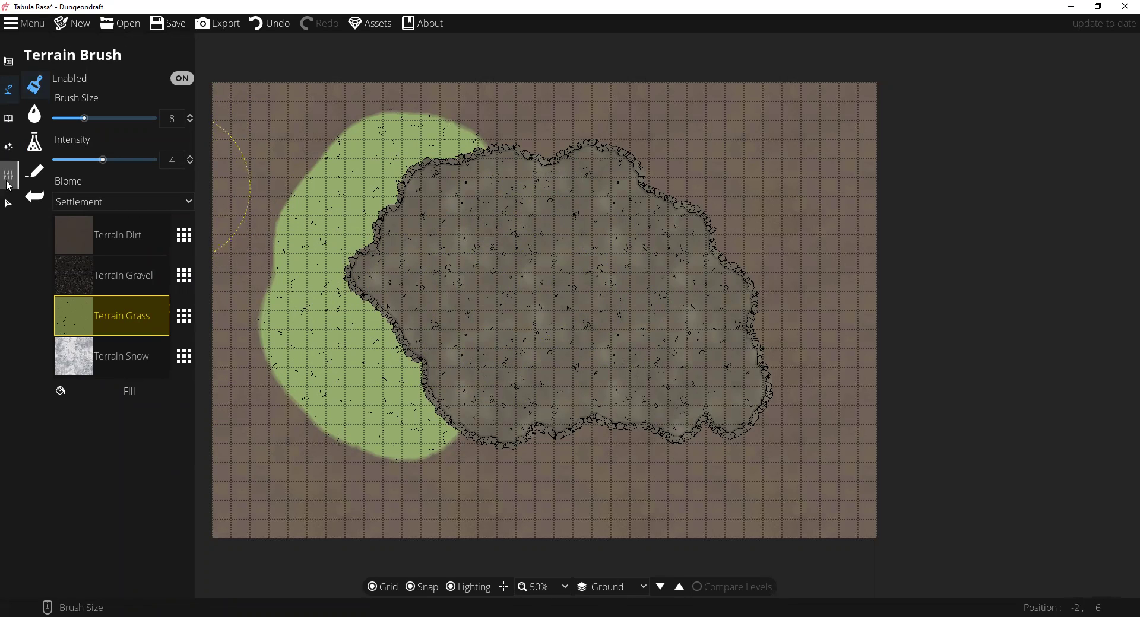
Set the Pattern Shape Tool to the Tileset Straw pattern in white (ffffff), with snapping turned off
left_click(8, 61)
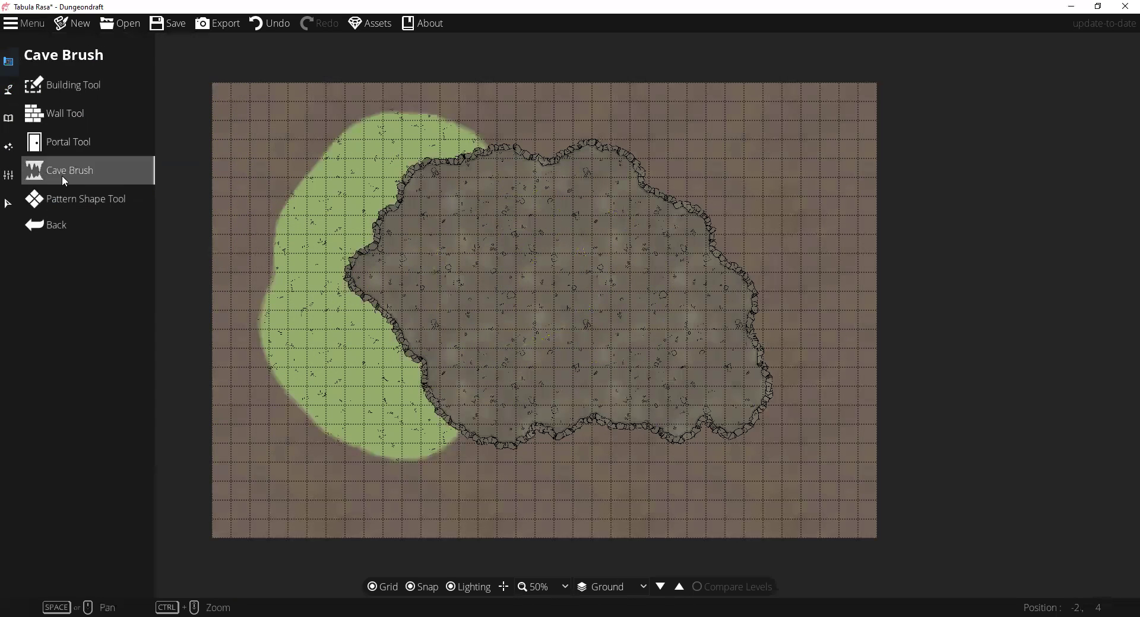
left_click(61, 194)
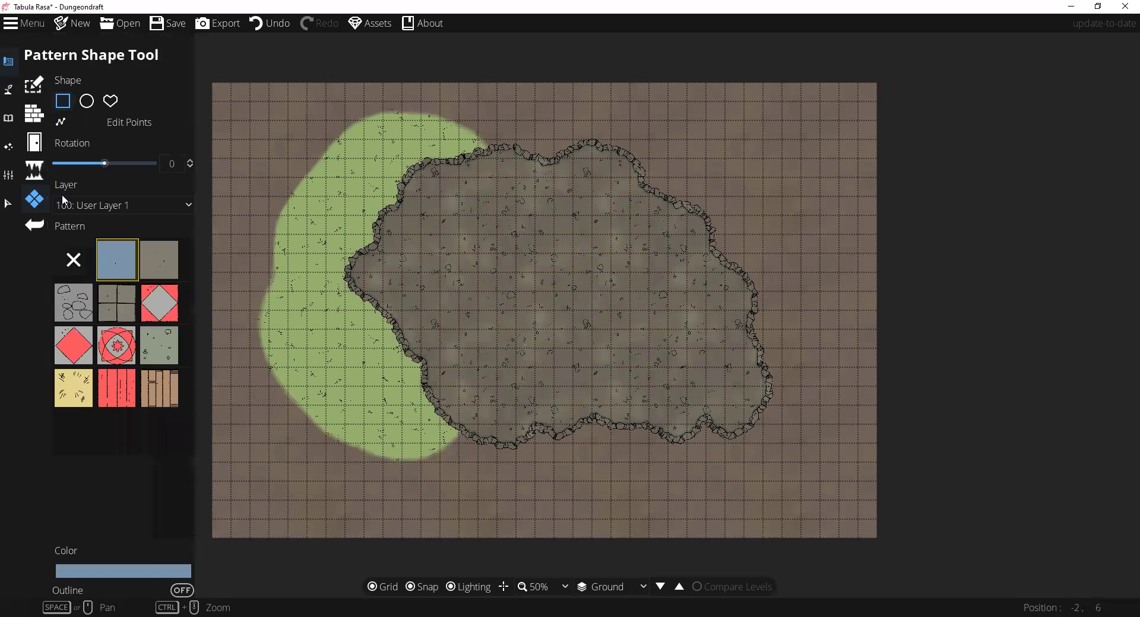
left_click(70, 392)
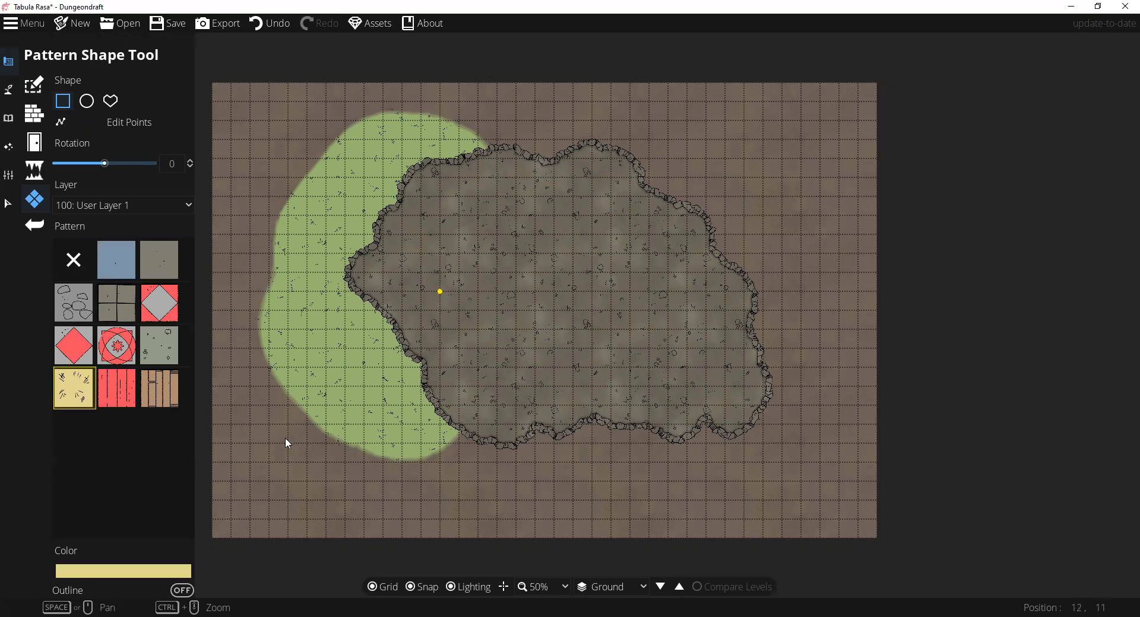
left_click(119, 571)
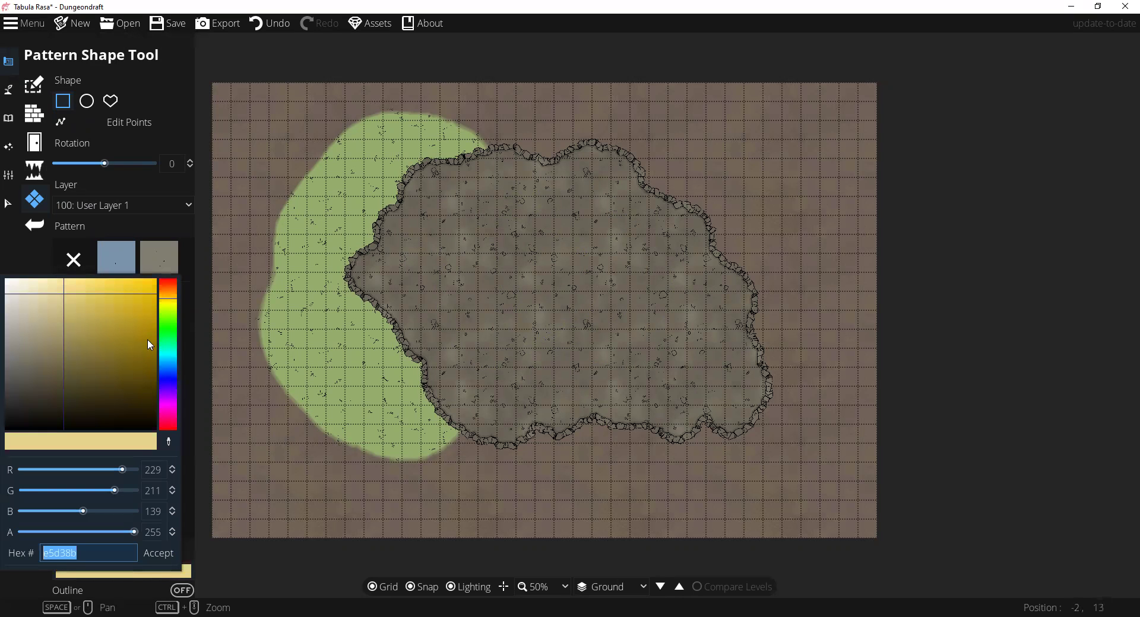
left_click_drag(72, 324, 3, 281)
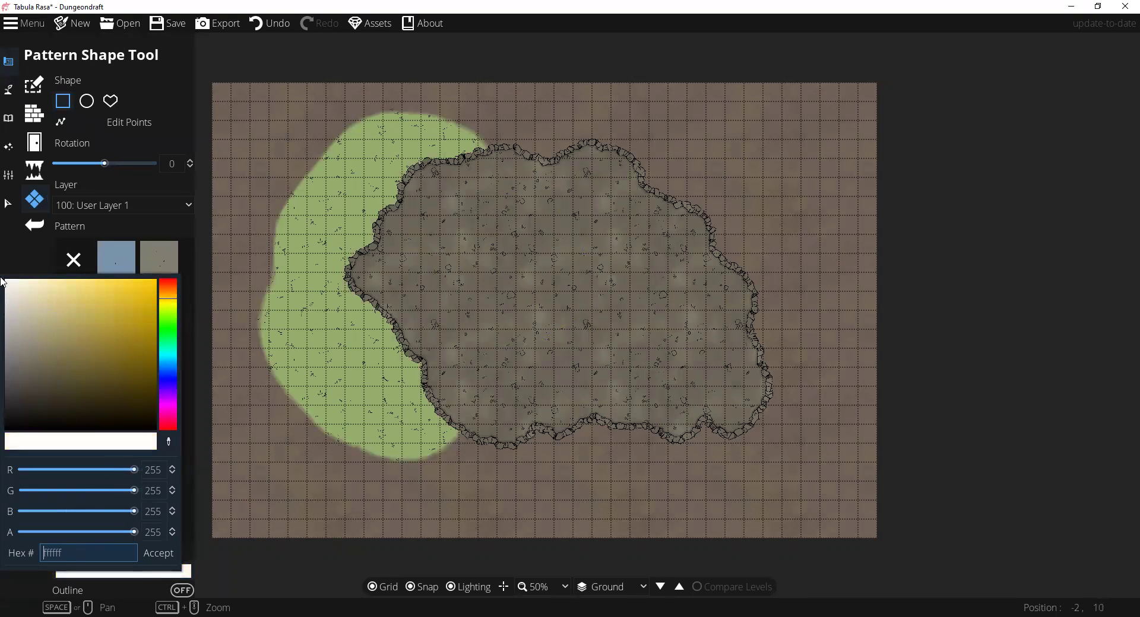
left_click(158, 553)
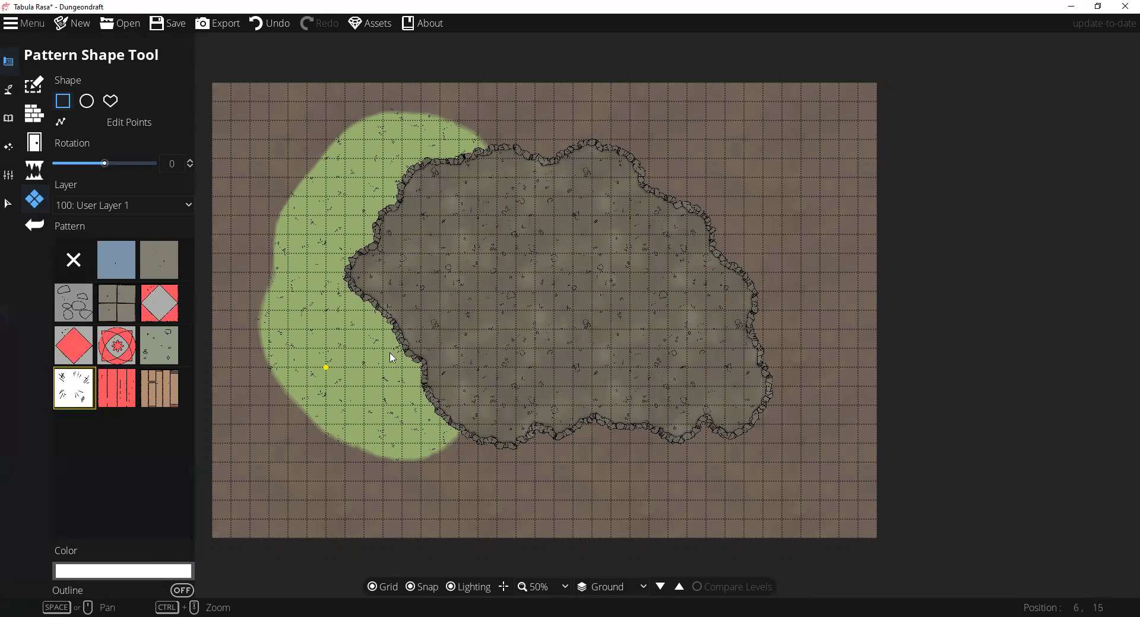
left_click(410, 587)
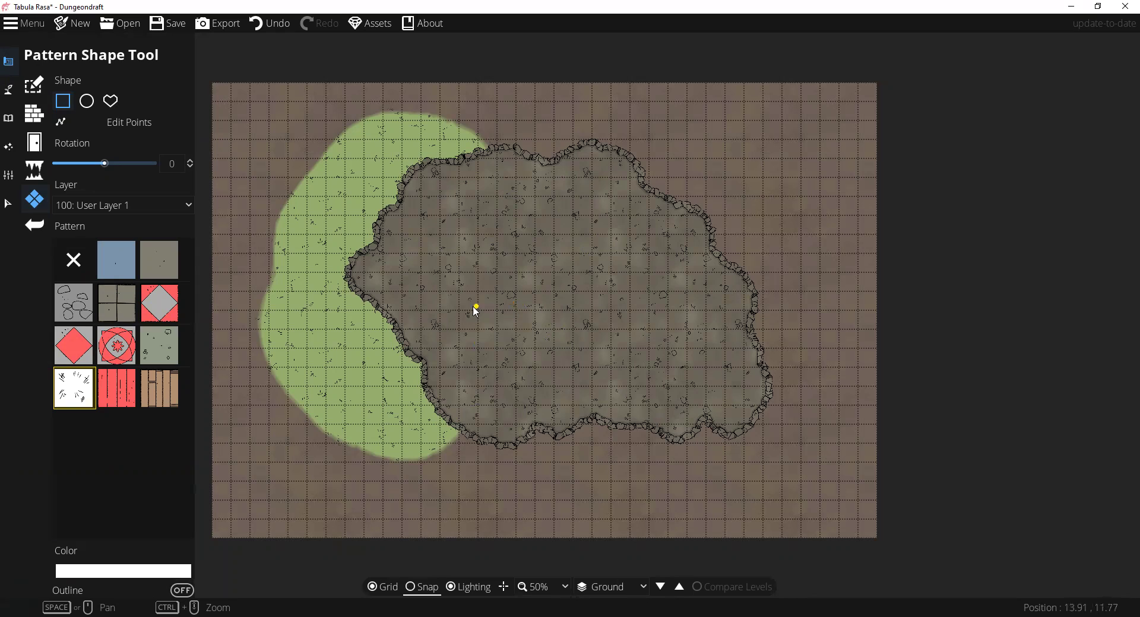
Try a freeform white straw patch in the middle of the cave floor, and undo it
left_click(113, 104)
left_click_drag(459, 309, 459, 275)
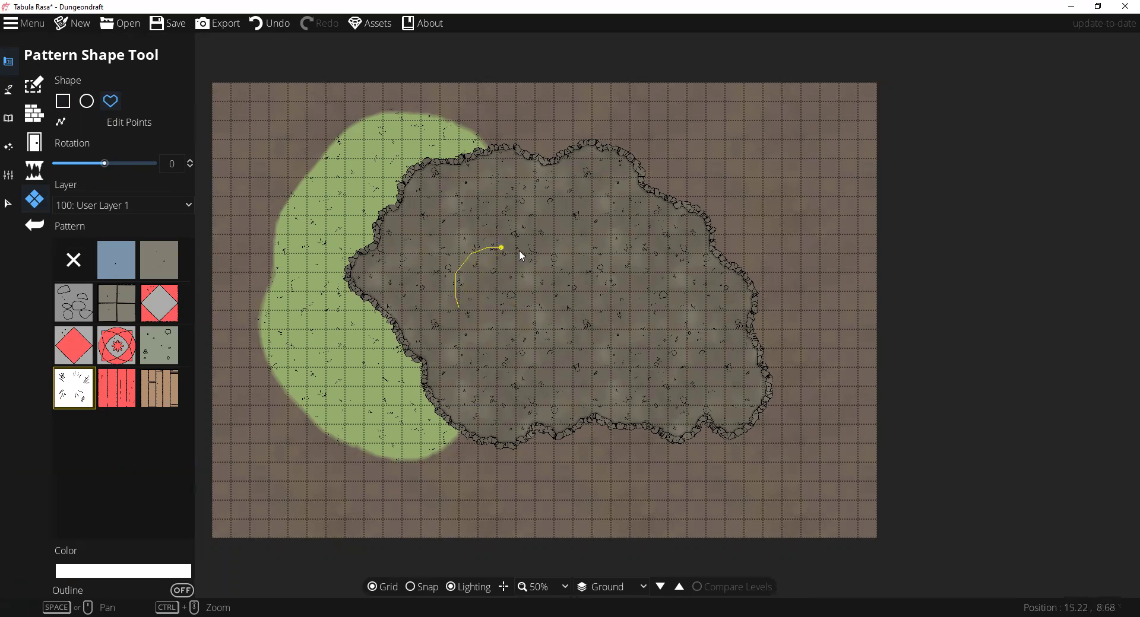
left_click_drag(520, 336, 461, 310)
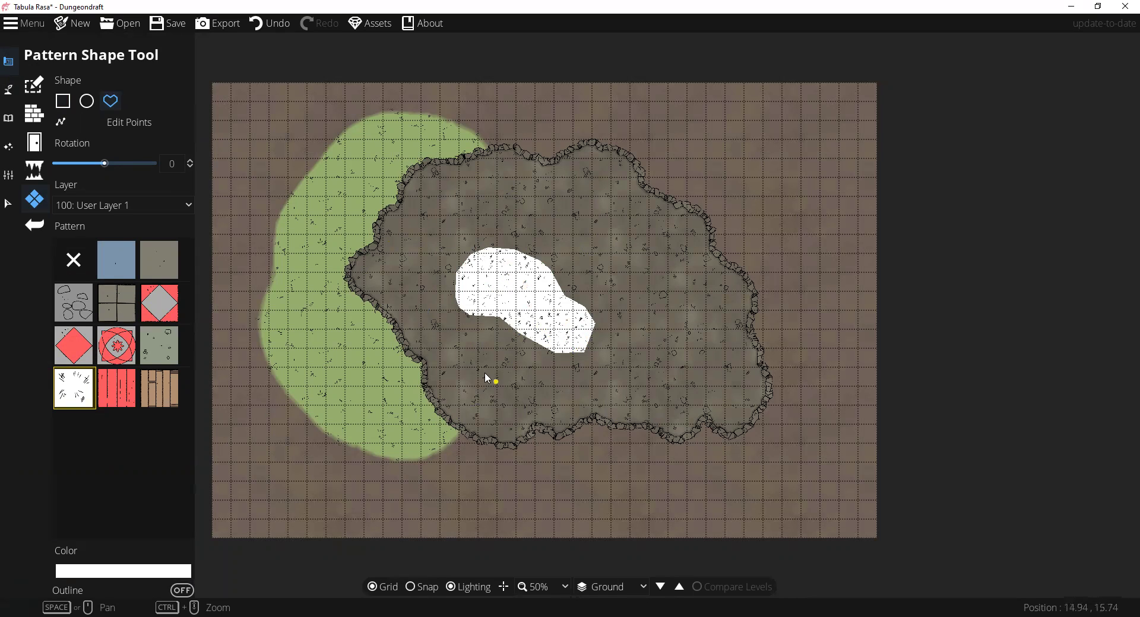
left_click(276, 26)
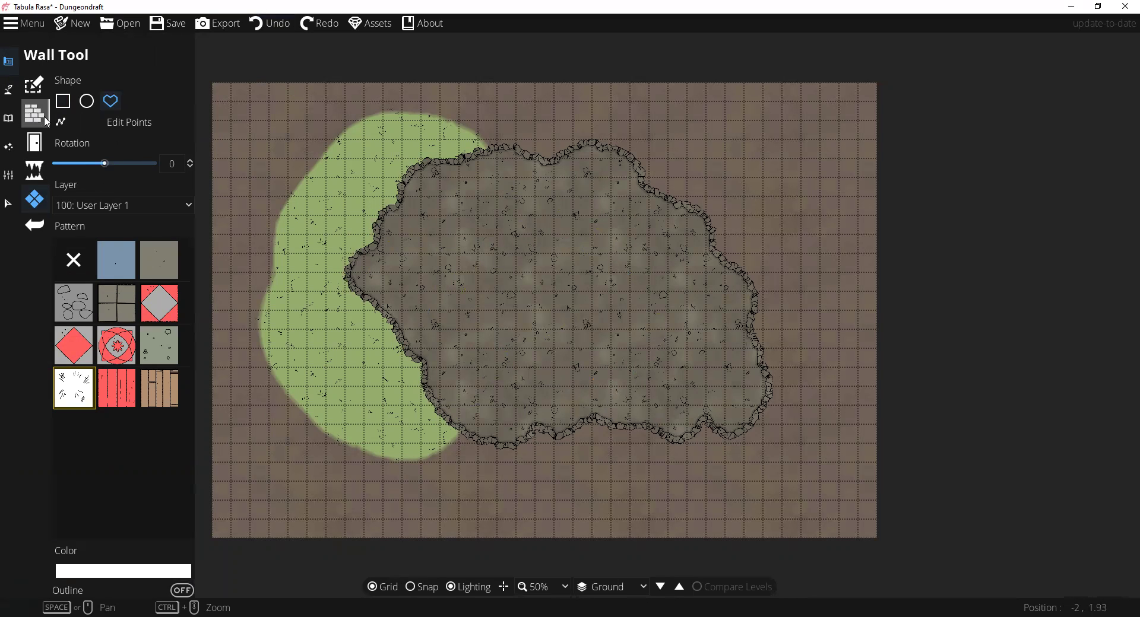
Paint one pond in the middle of the cave and another outside it to the northeast with the largest Water Brush
left_click(8, 89)
left_click(49, 110)
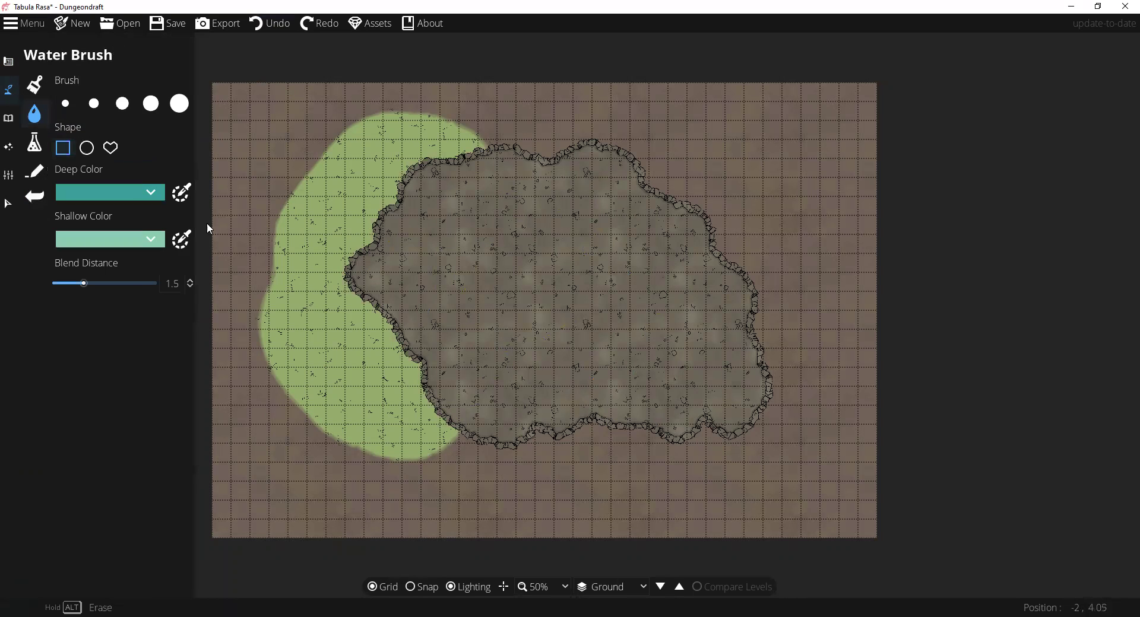
left_click(177, 106)
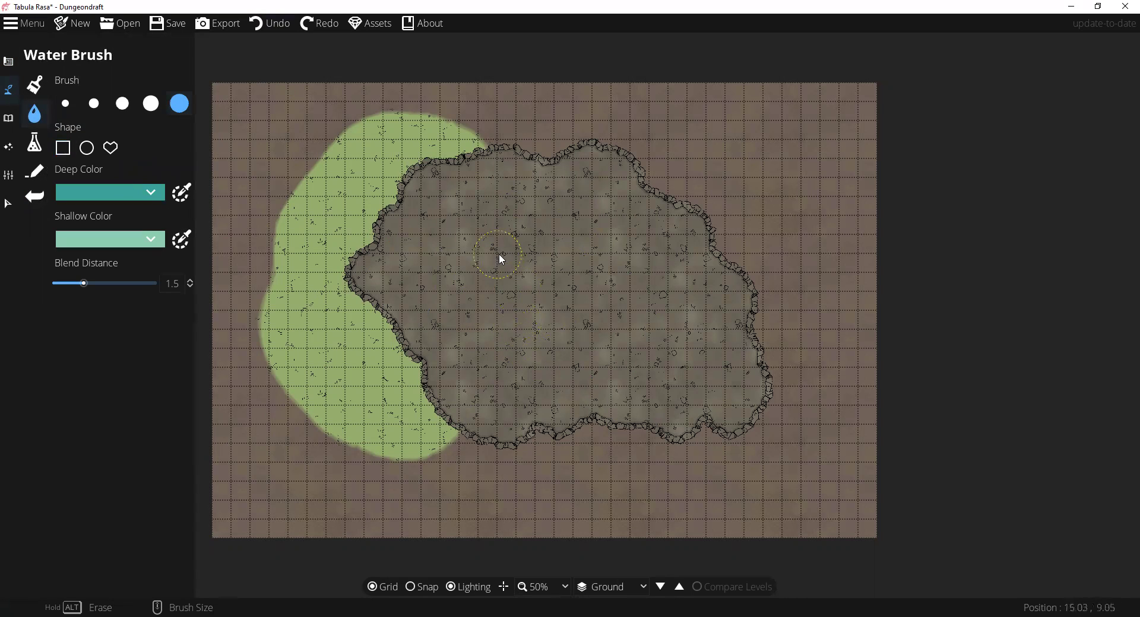
mouse_move(499, 254)
left_mouse_down()
mouse_move(518, 315)
mouse_move(638, 321)
left_mouse_up()
mouse_move(570, 345)
left_mouse_down()
mouse_move(603, 342)
mouse_move(568, 286)
left_mouse_up()
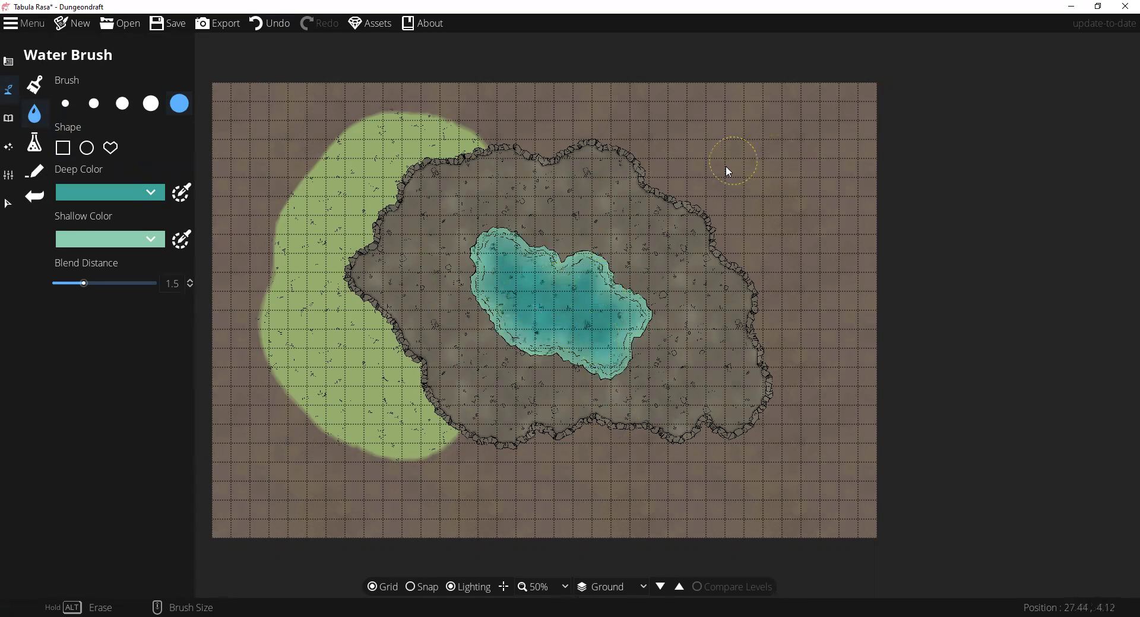
mouse_move(726, 169)
left_mouse_down()
mouse_move(769, 189)
mouse_move(807, 250)
mouse_move(759, 203)
mouse_move(746, 170)
mouse_move(802, 187)
mouse_move(775, 249)
left_mouse_up()
Paint Terrain Grass around the pond outside the cave with the Terrain Brush
left_click(9, 90)
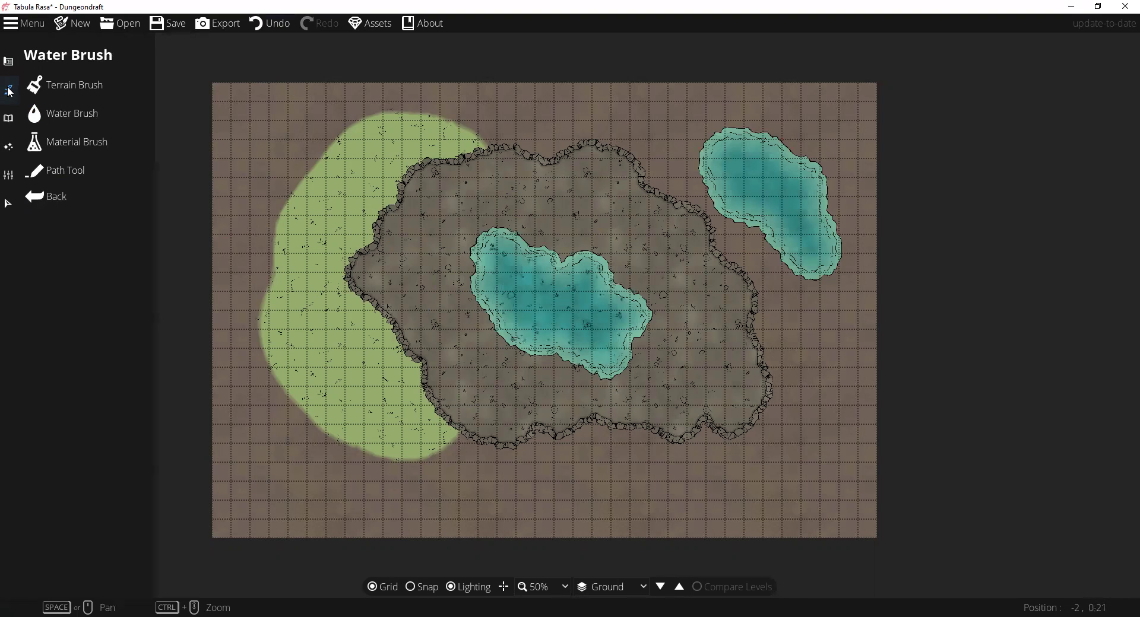
left_click(46, 90)
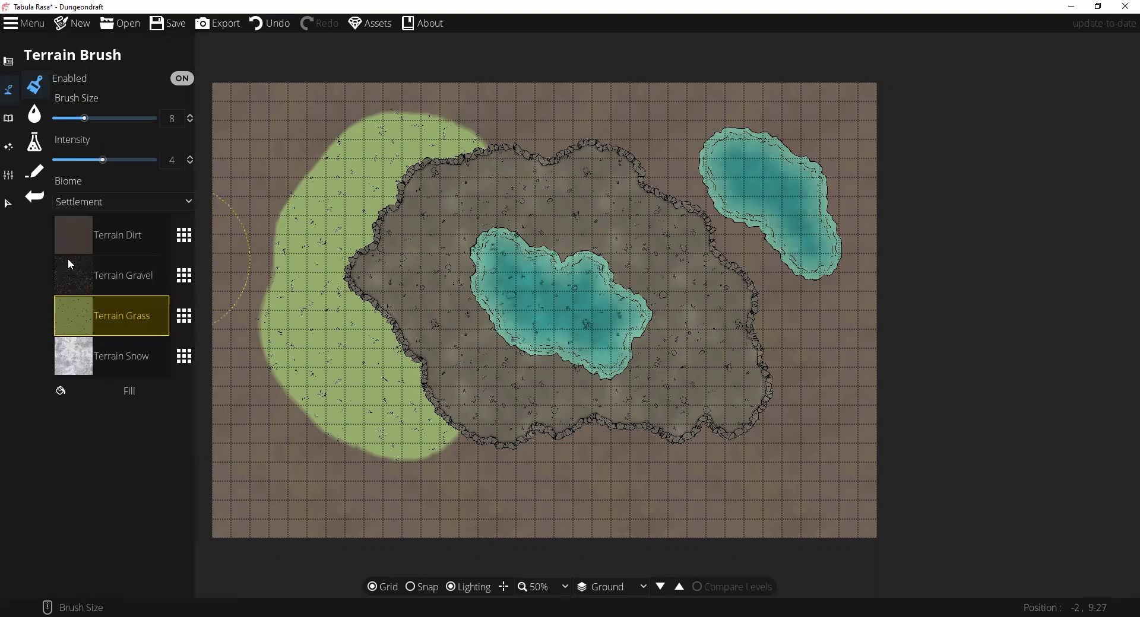
left_click(70, 264)
left_click(71, 332)
mouse_move(740, 176)
left_mouse_down()
mouse_move(784, 194)
mouse_move(806, 270)
mouse_move(723, 161)
mouse_move(793, 220)
left_mouse_up()
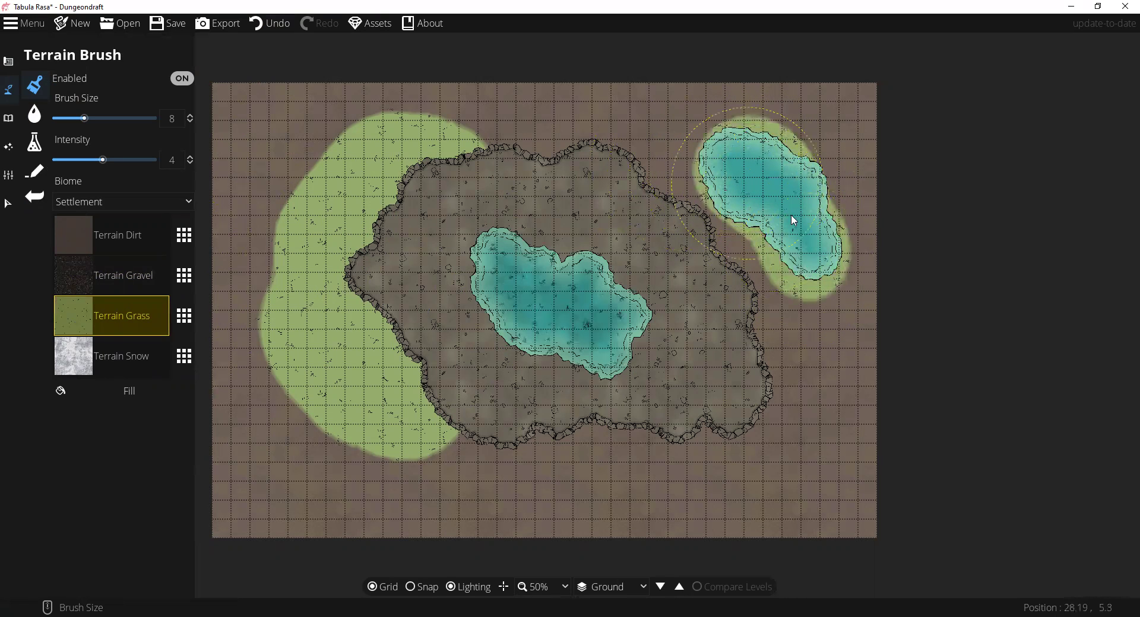
Paint Terrain Gravel over the bed of the northeast pond with brush size 7, and touch up its edge with Terrain Grass
left_click(68, 272)
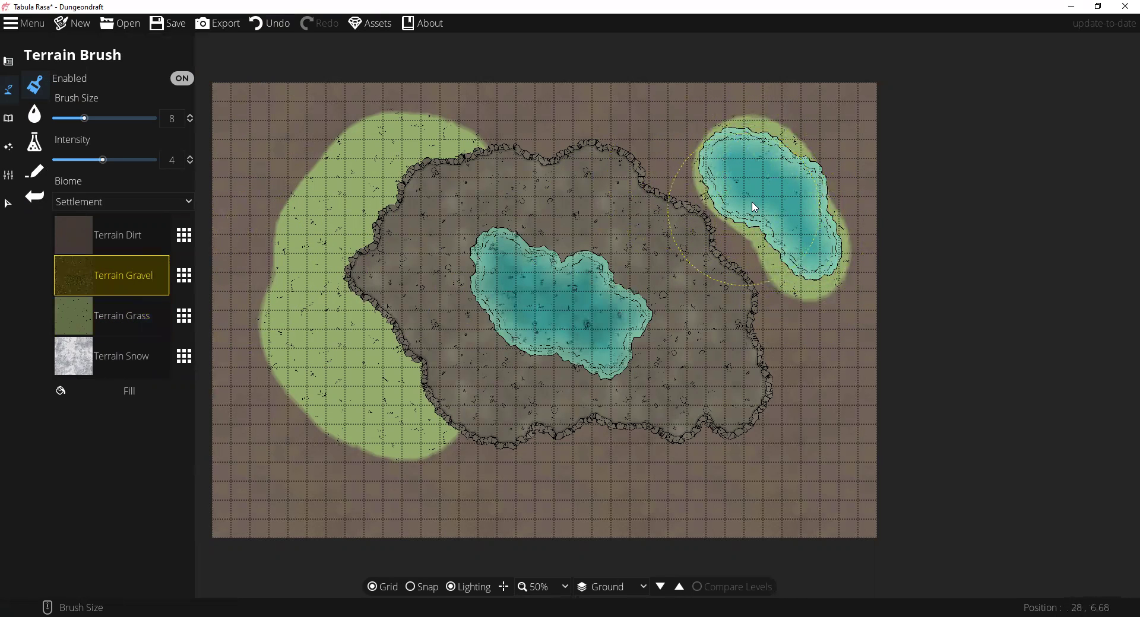
scroll(754, 172, "down", 1)
mouse_move(794, 189)
left_mouse_down()
mouse_move(808, 261)
mouse_move(788, 218)
mouse_move(703, 157)
mouse_move(695, 203)
mouse_move(730, 140)
mouse_move(774, 143)
mouse_move(810, 186)
mouse_move(777, 244)
left_mouse_up()
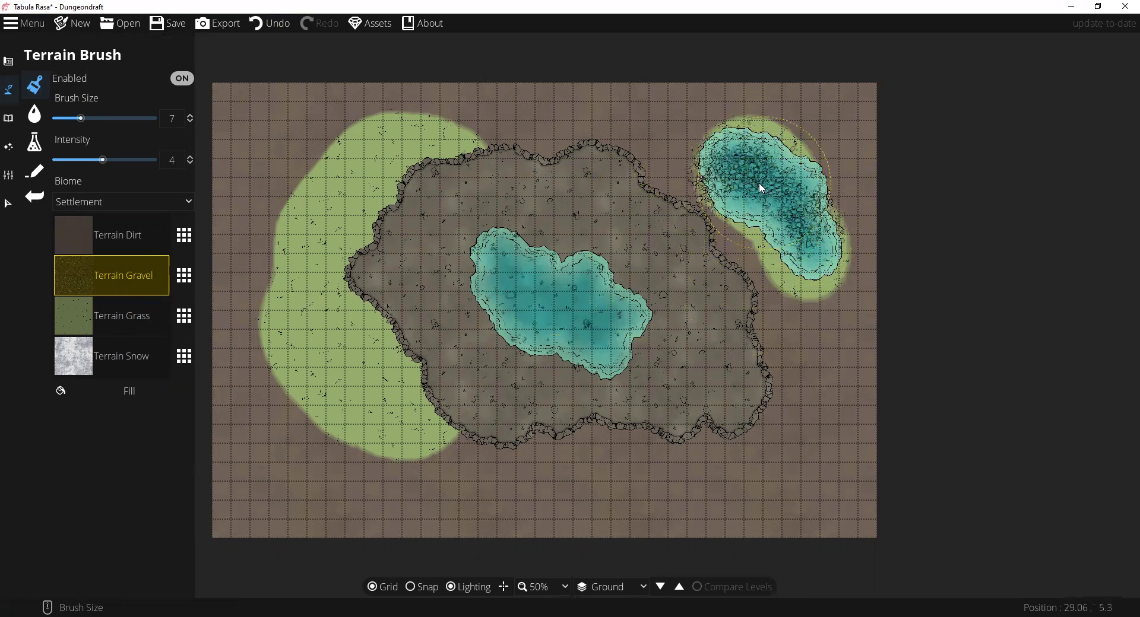
left_click(107, 315)
mouse_move(743, 176)
left_mouse_down()
mouse_move(810, 214)
mouse_move(738, 151)
left_mouse_up()
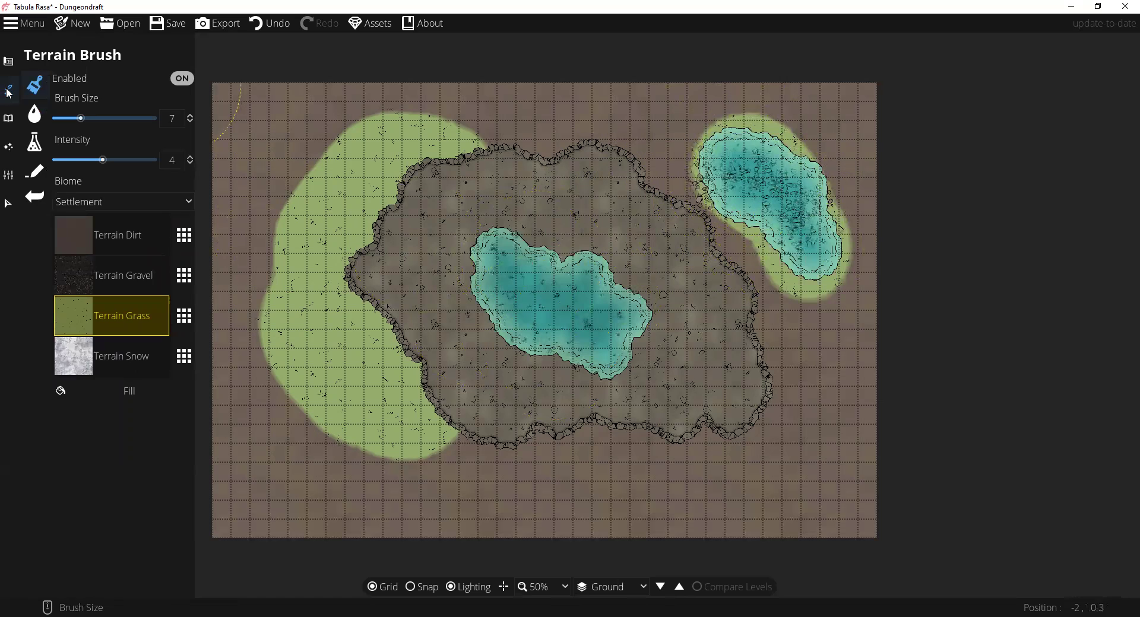
Erase the water of both the northeast pond and the pond inside the cave with the Water Brush
mouse_move(51, 87)
left_click(51, 112)
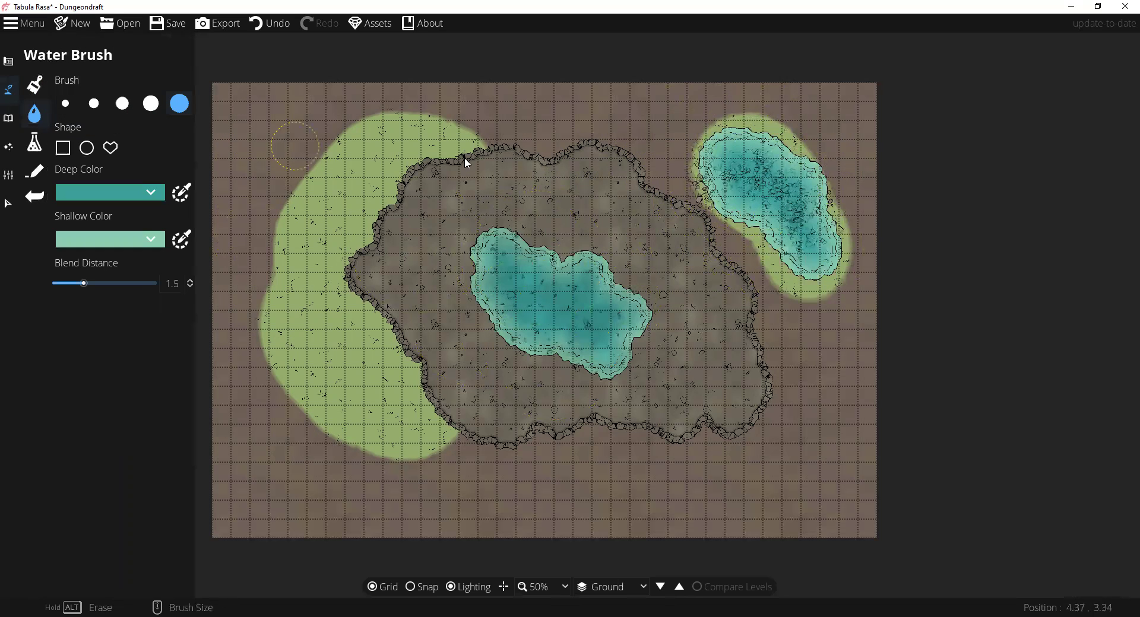
mouse_move(730, 155)
left_mouse_down()
mouse_move(706, 137)
mouse_move(831, 172)
mouse_move(800, 238)
mouse_move(730, 201)
mouse_move(754, 215)
left_mouse_up()
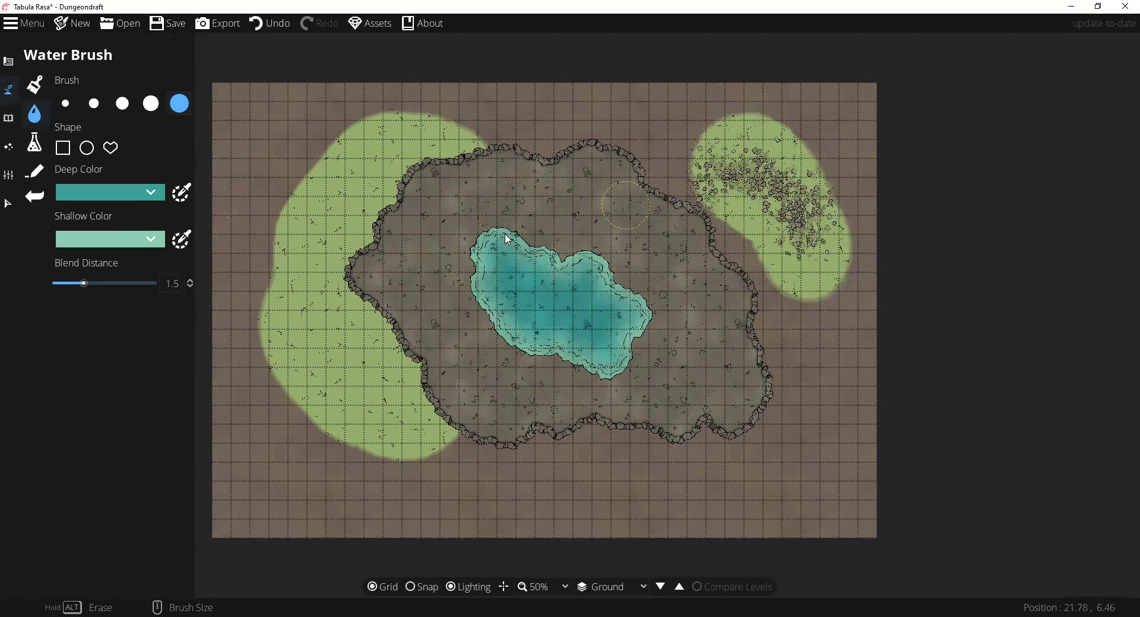
mouse_move(493, 258)
left_mouse_down()
mouse_move(514, 320)
mouse_move(638, 336)
mouse_move(670, 357)
left_mouse_up()
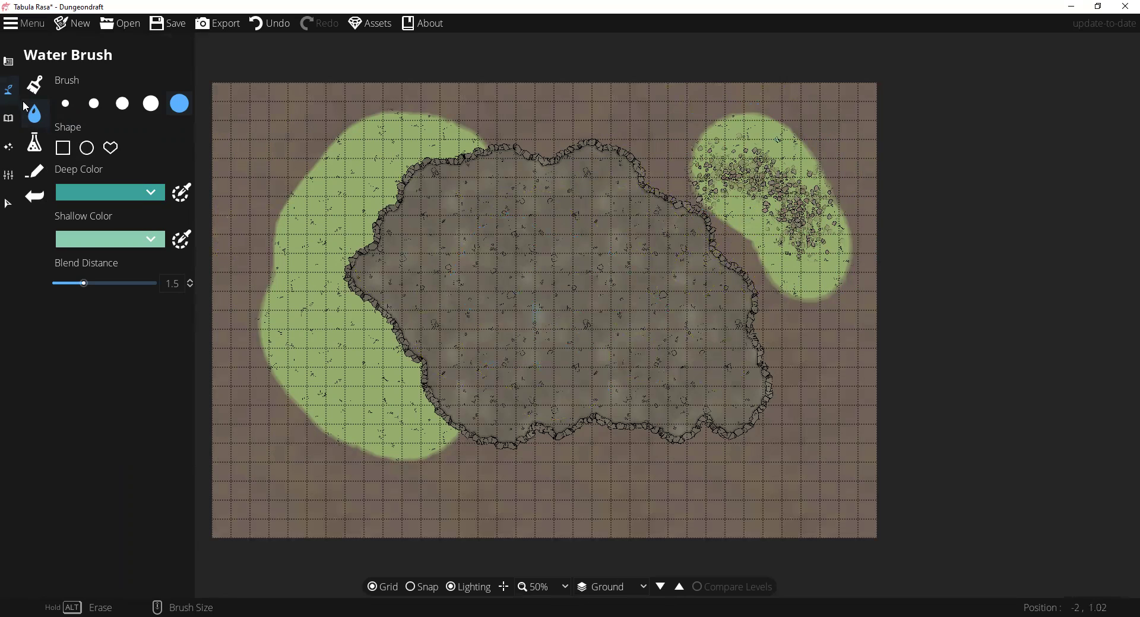
Paint Terrain Dirt over the northeast grass and gravel patch, and erase the leftover speck of water there
left_click(57, 90)
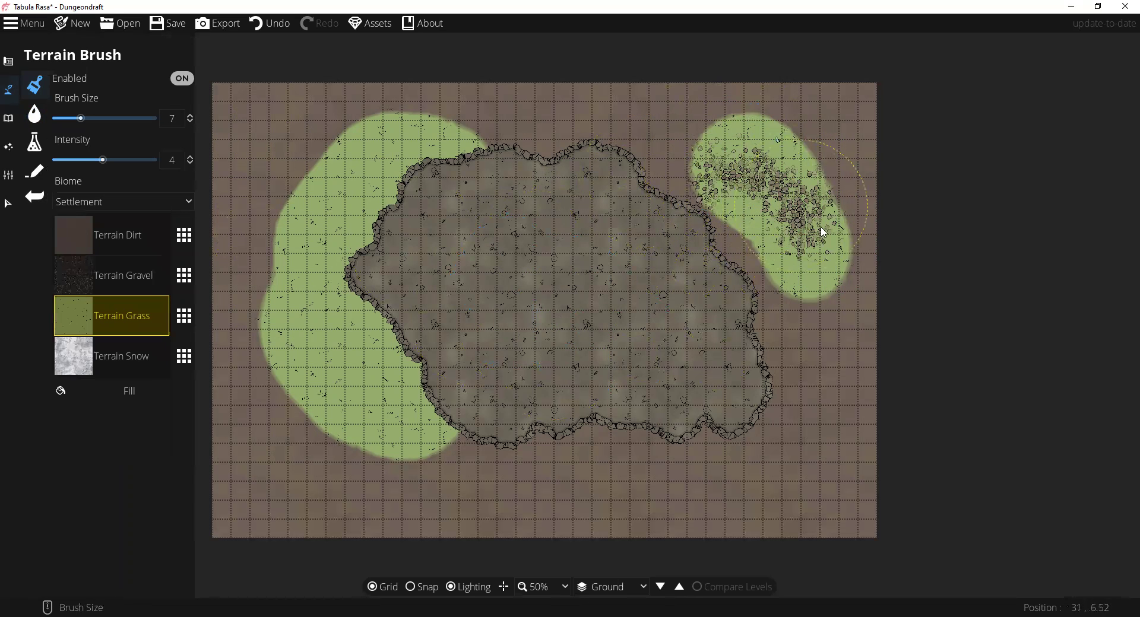
left_click(148, 227)
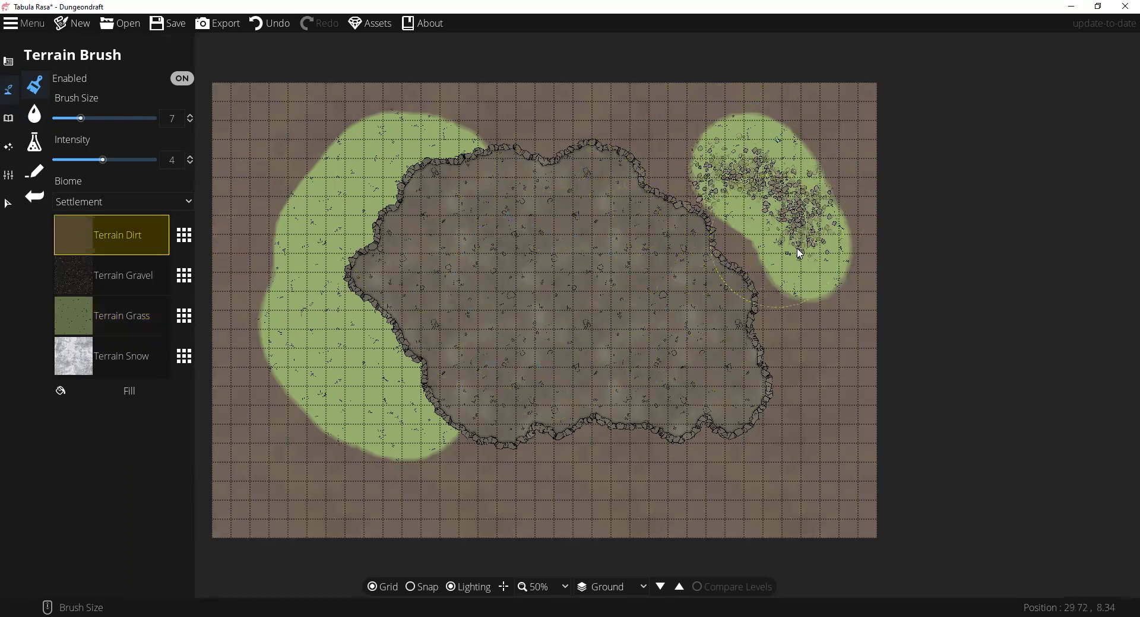
mouse_move(796, 246)
left_mouse_down()
mouse_move(781, 181)
mouse_move(722, 138)
mouse_move(701, 169)
mouse_move(756, 206)
left_mouse_up()
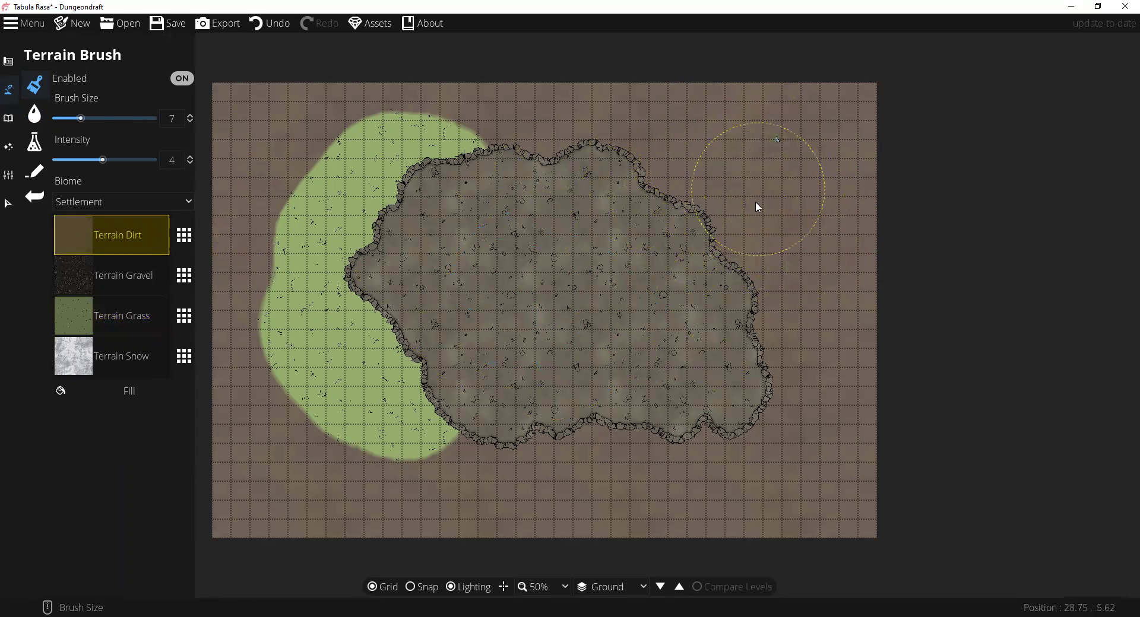
left_click(34, 114)
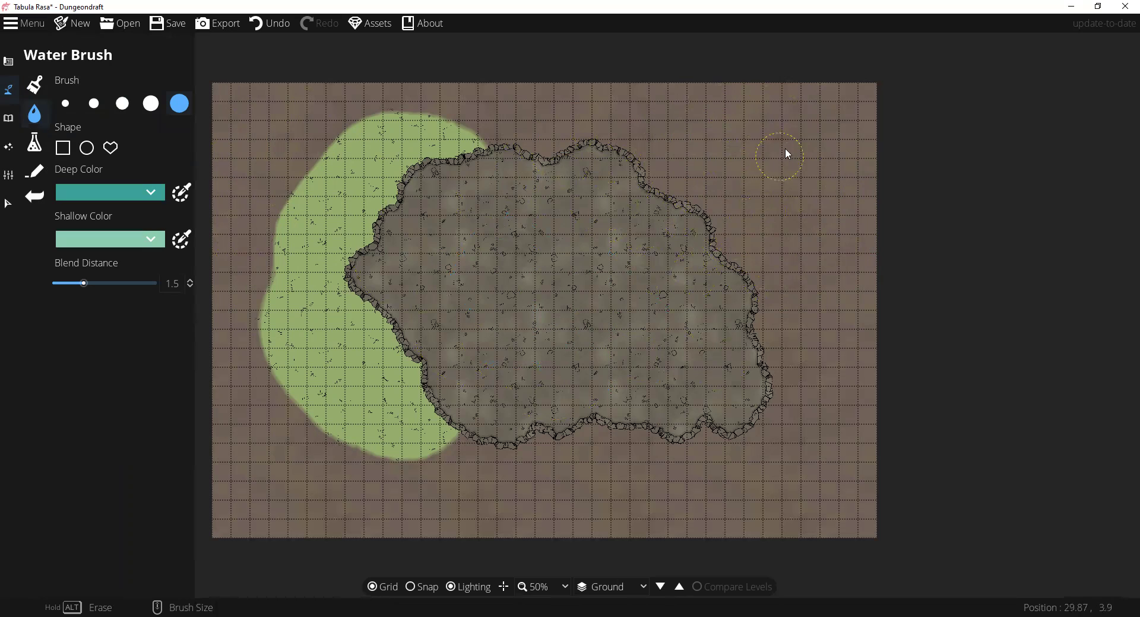
left_click_drag(785, 147, 779, 140)
Switch the Cave Brush to Blast Open mode
left_click(8, 61)
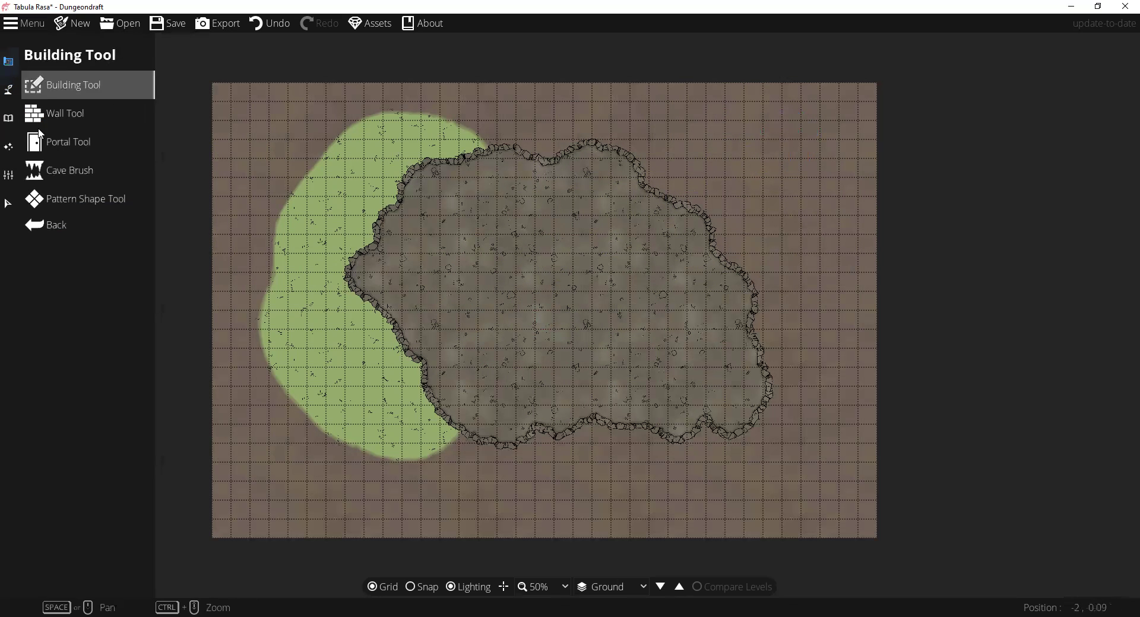
left_click(39, 171)
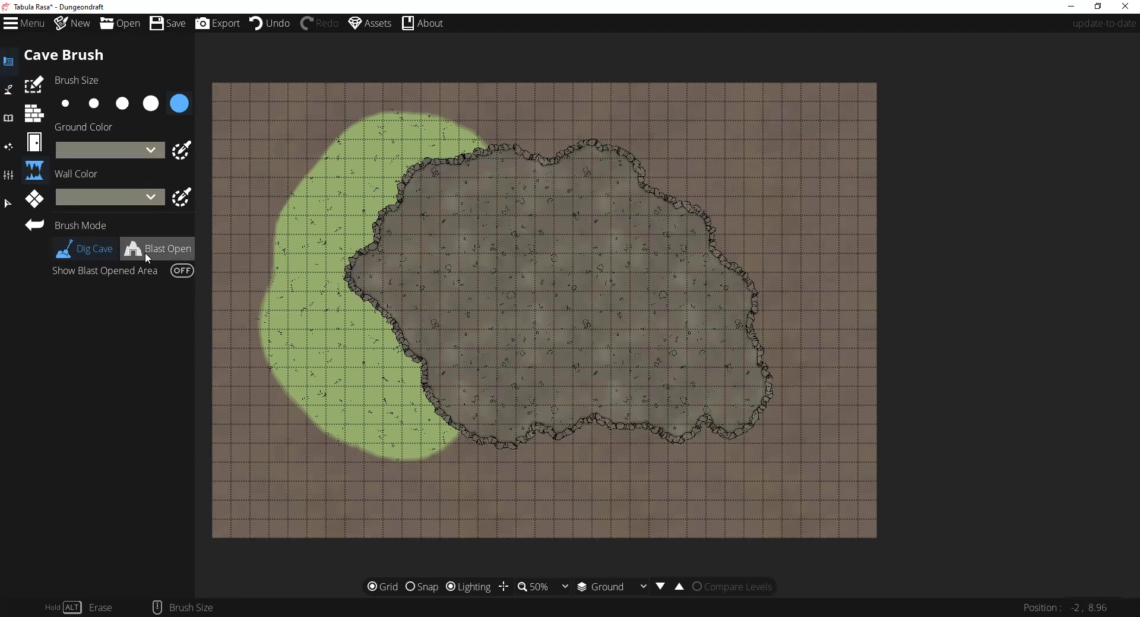
left_click(147, 255)
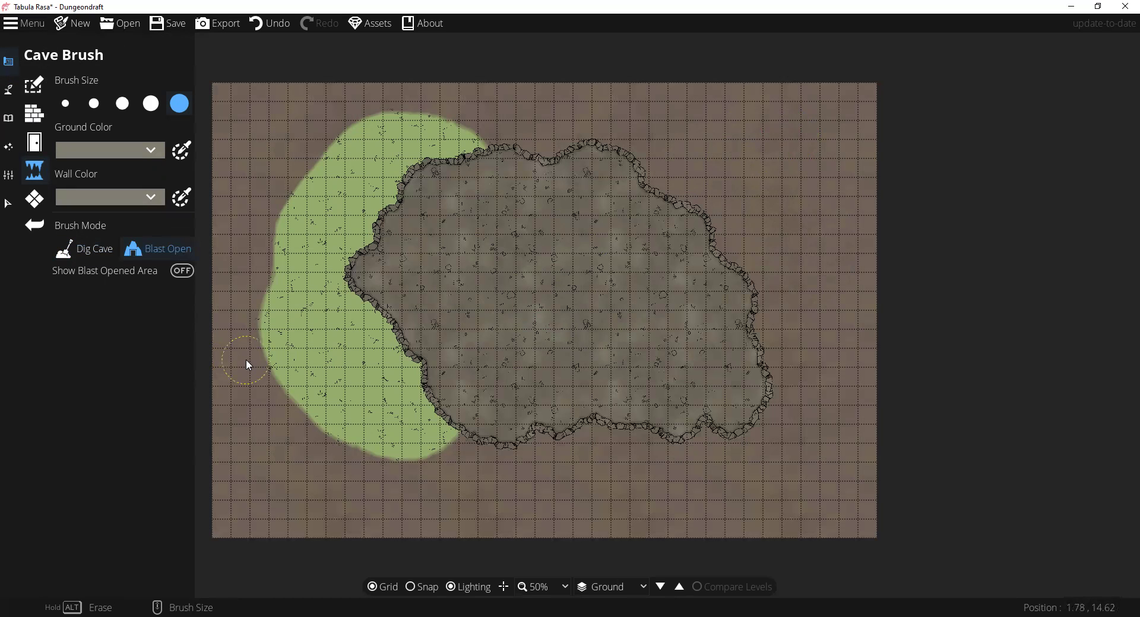
Build a rectangular room about 4.5 by 5.5 squares with wood plank floor and stone walls on the grass southwest of the cave
left_click_drag(359, 352, 504, 365)
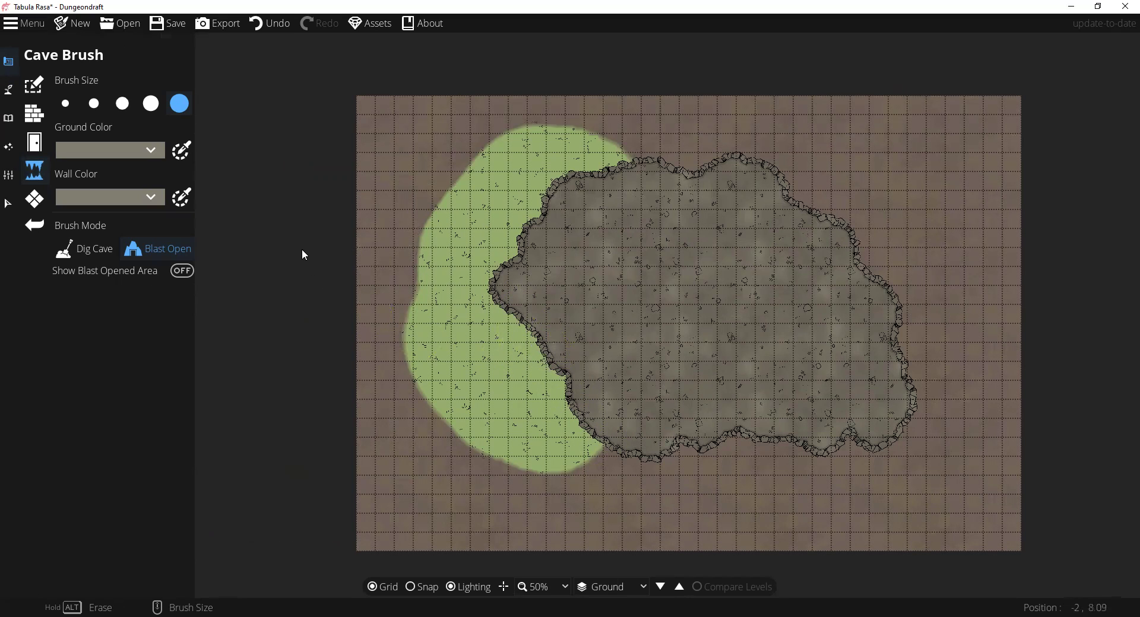
left_click(34, 85)
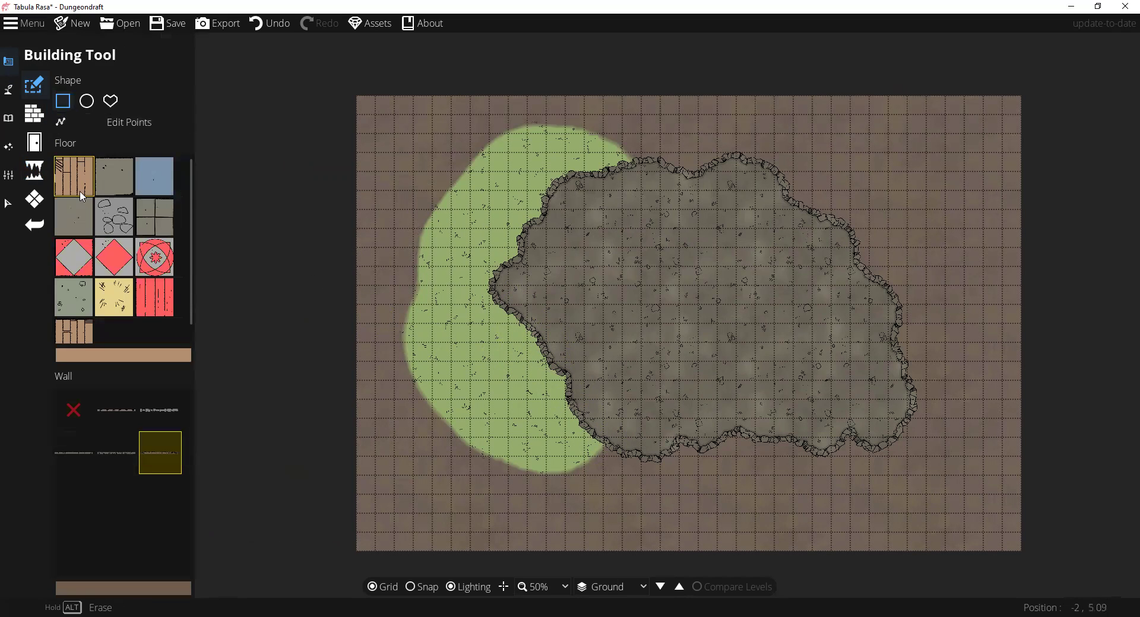
left_click(113, 453)
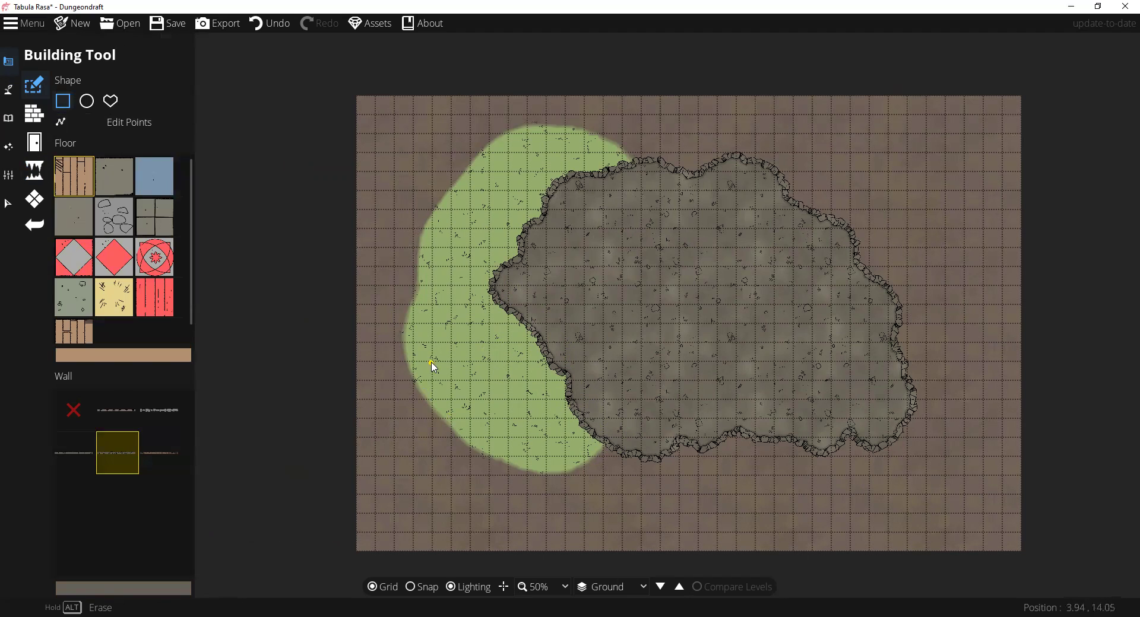
left_click_drag(443, 324, 527, 428)
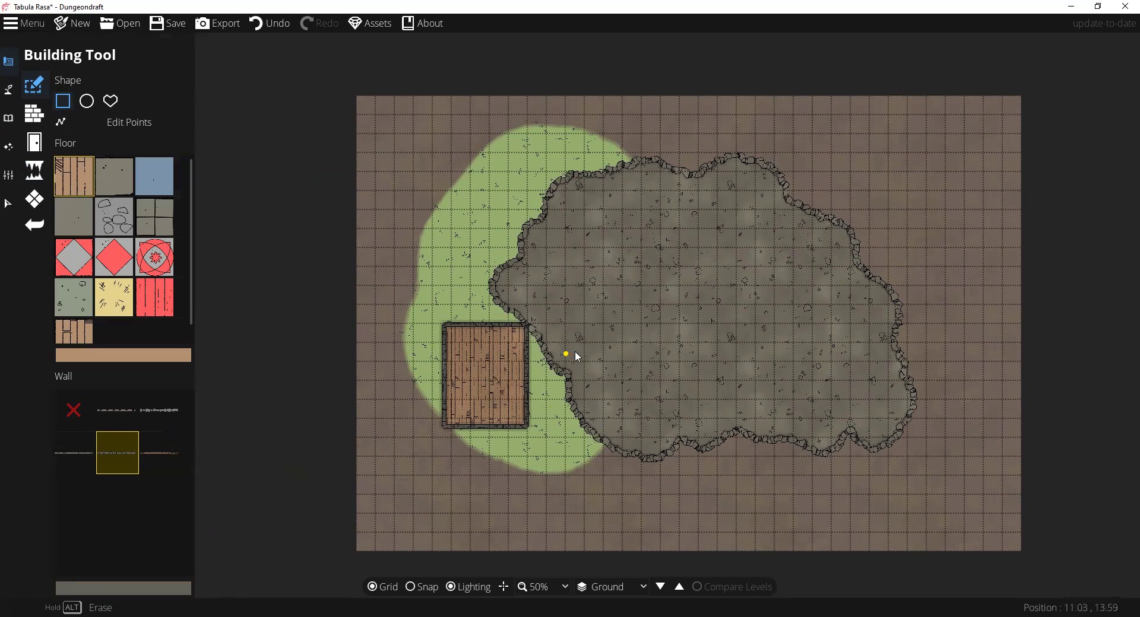
Blast open the cave wall along the east side of the building with the Cave Brush
left_click(9, 90)
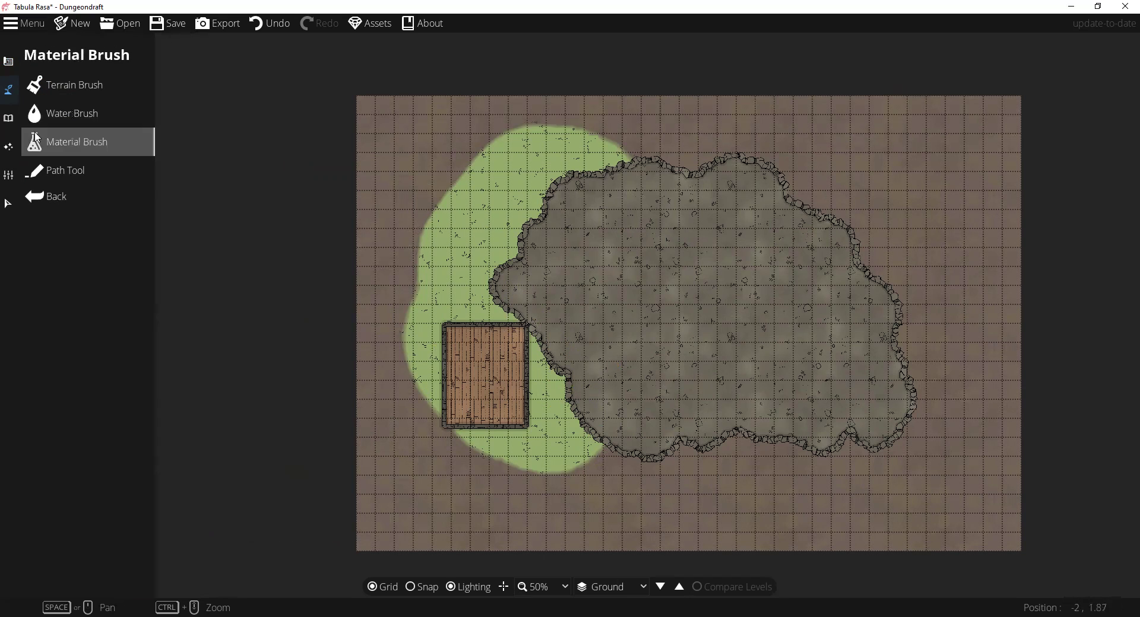
left_click(4, 72)
left_click(59, 170)
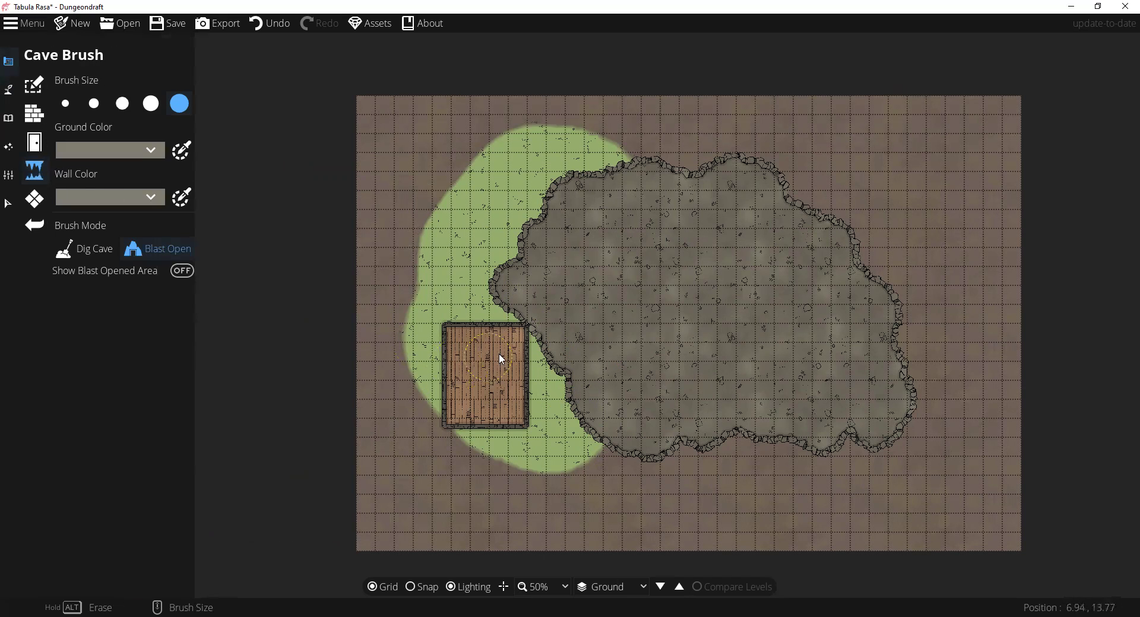
mouse_move(500, 355)
left_mouse_down()
mouse_move(549, 360)
mouse_move(552, 413)
left_mouse_up()
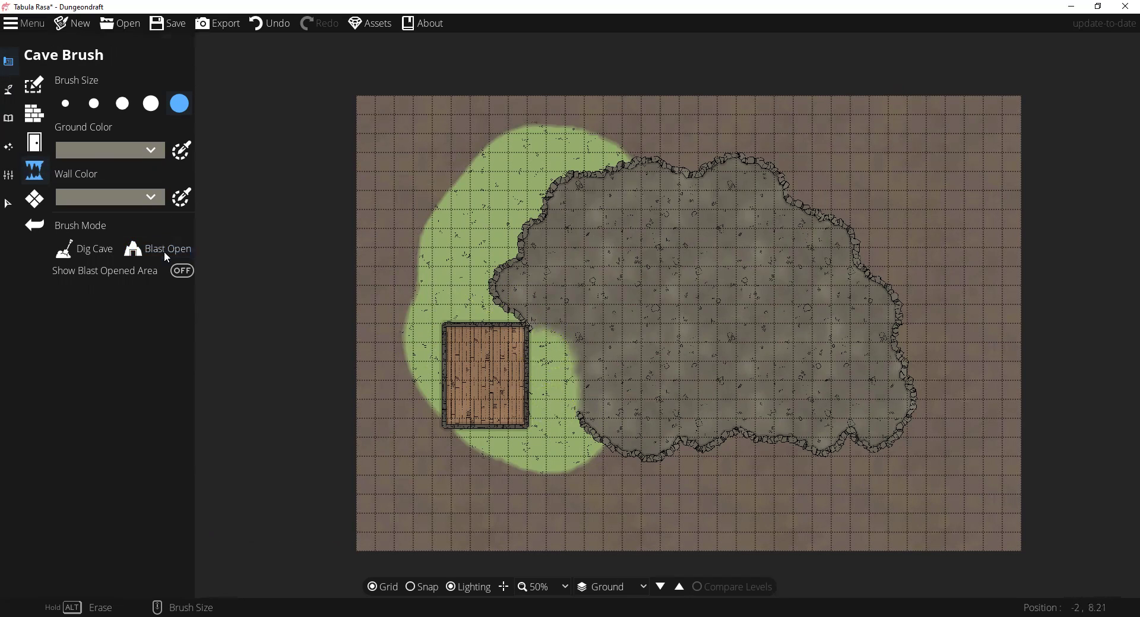
mouse_move(536, 338)
left_mouse_down()
mouse_move(557, 373)
mouse_move(549, 394)
mouse_move(535, 352)
mouse_move(529, 359)
mouse_move(581, 377)
mouse_move(544, 356)
left_mouse_up()
Try digging the cave out to the building's east wall in Dig Cave mode, and undo it
left_click(86, 248)
left_click_drag(563, 406, 554, 396)
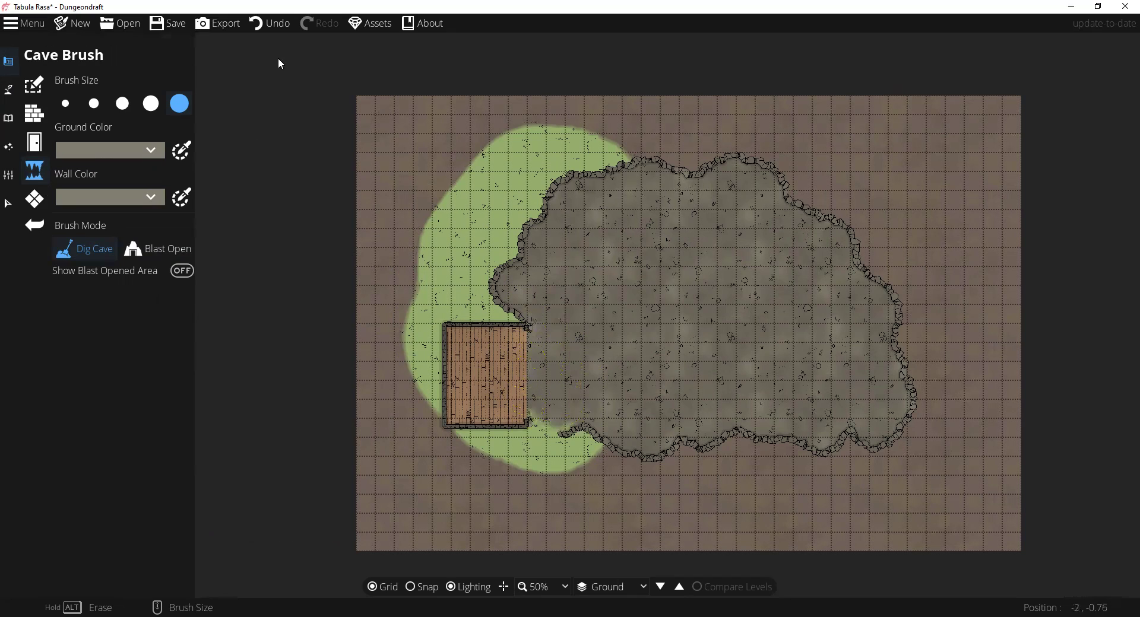
left_click(272, 27)
Erase the cave edge beside the building and dig it again up against the building's east wall
left_click_drag(556, 346, 559, 419)
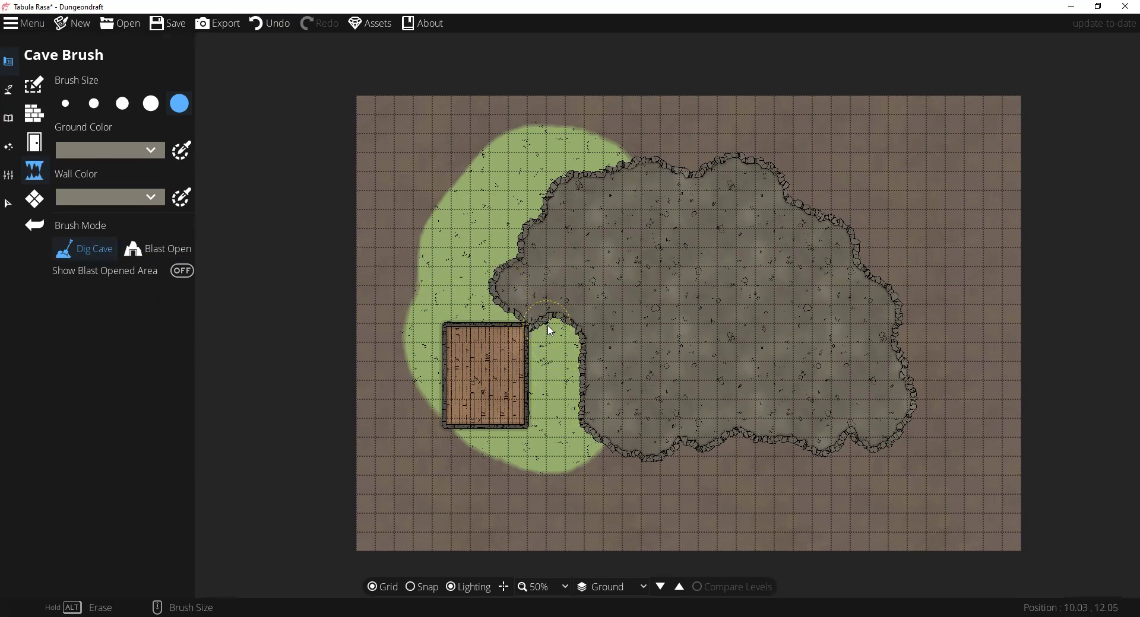
left_click_drag(551, 330, 561, 337)
mouse_move(567, 396)
left_mouse_down()
mouse_move(567, 426)
mouse_move(556, 356)
left_mouse_up()
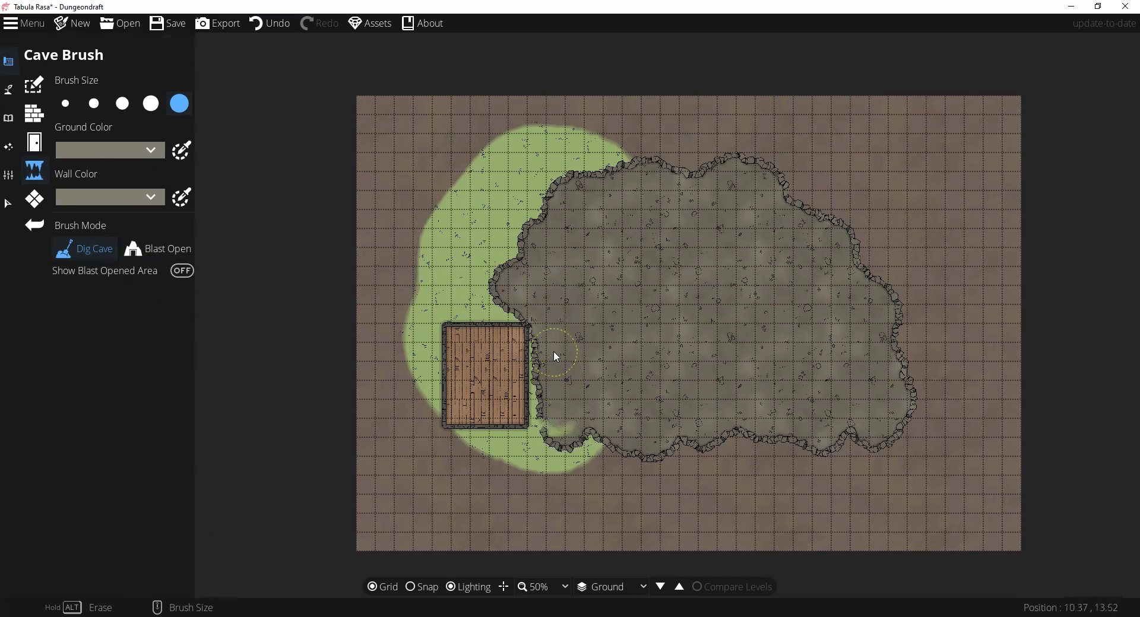
left_click_drag(555, 427, 557, 425)
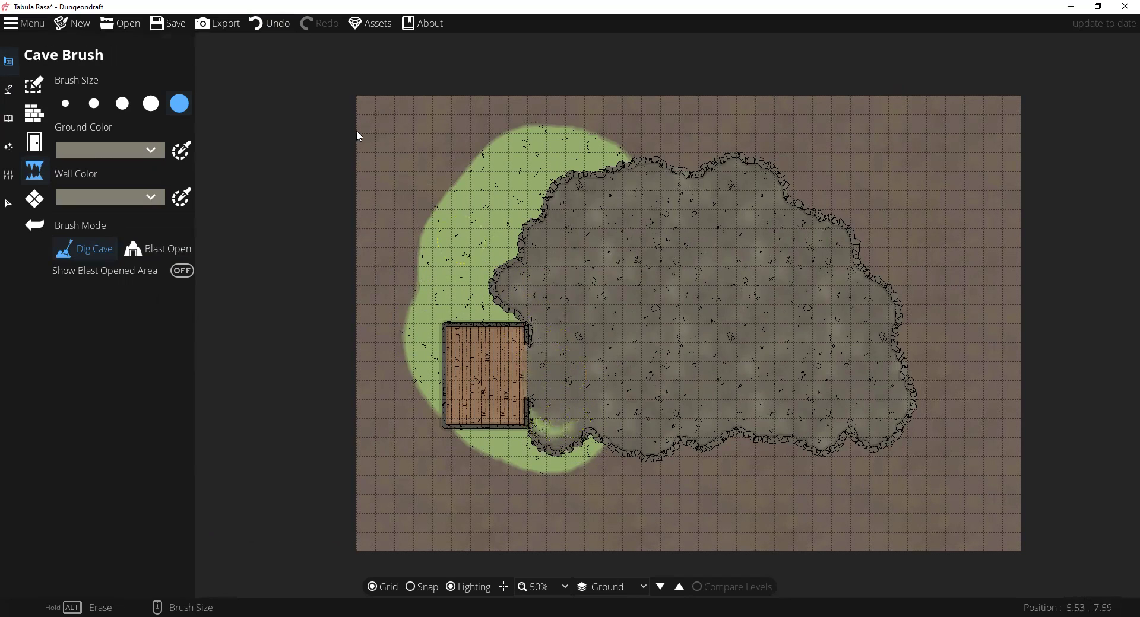
left_click(282, 27)
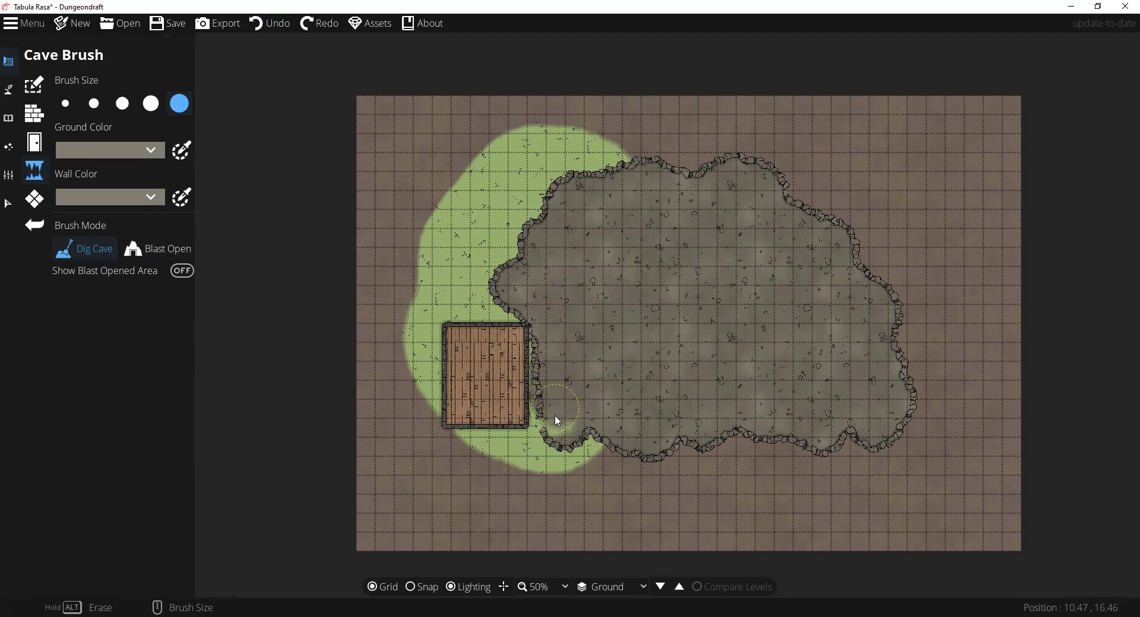
left_click_drag(557, 433, 566, 430)
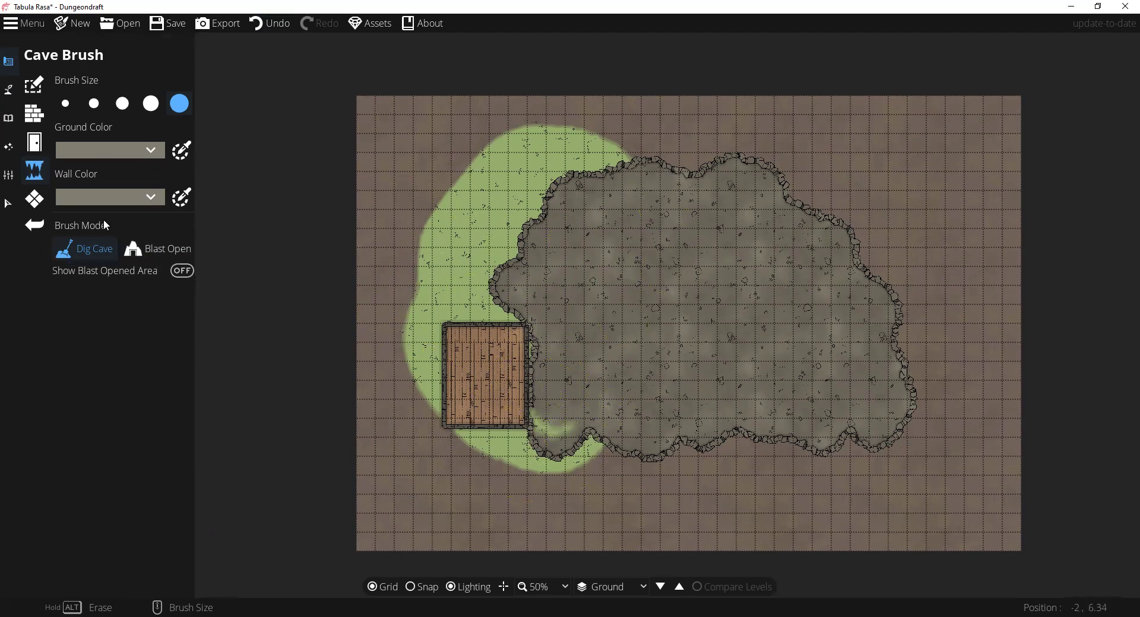
Blast open the cave rock beside the building's east wall, and place an empty doorway portal in that wall
left_click(151, 248)
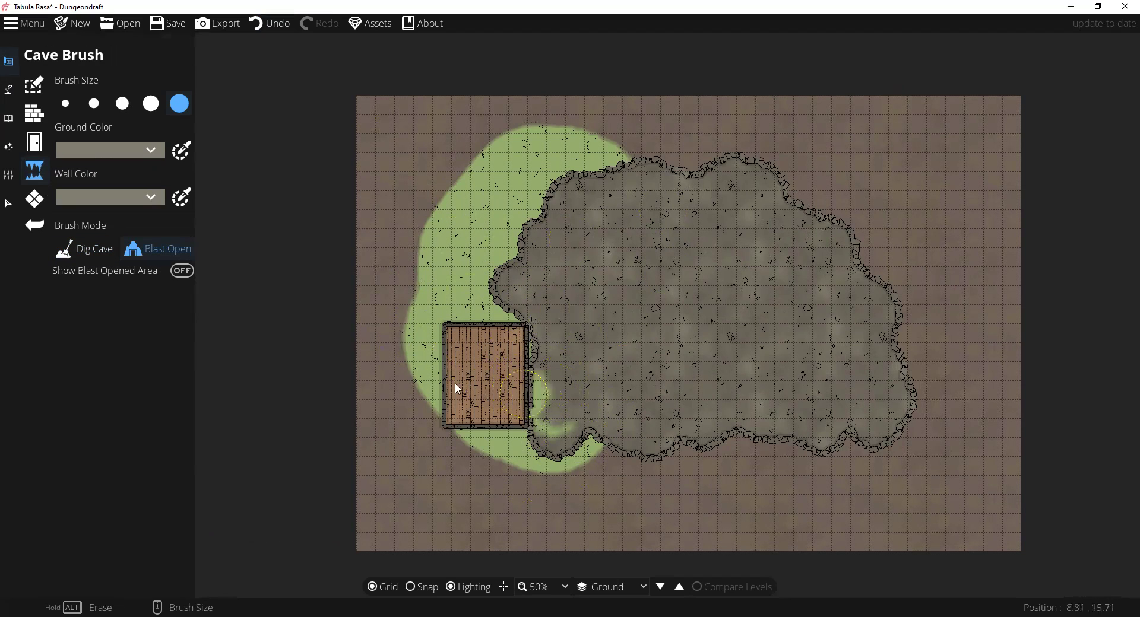
mouse_move(454, 383)
left_mouse_down()
mouse_move(491, 395)
mouse_move(548, 378)
mouse_move(523, 392)
left_mouse_up()
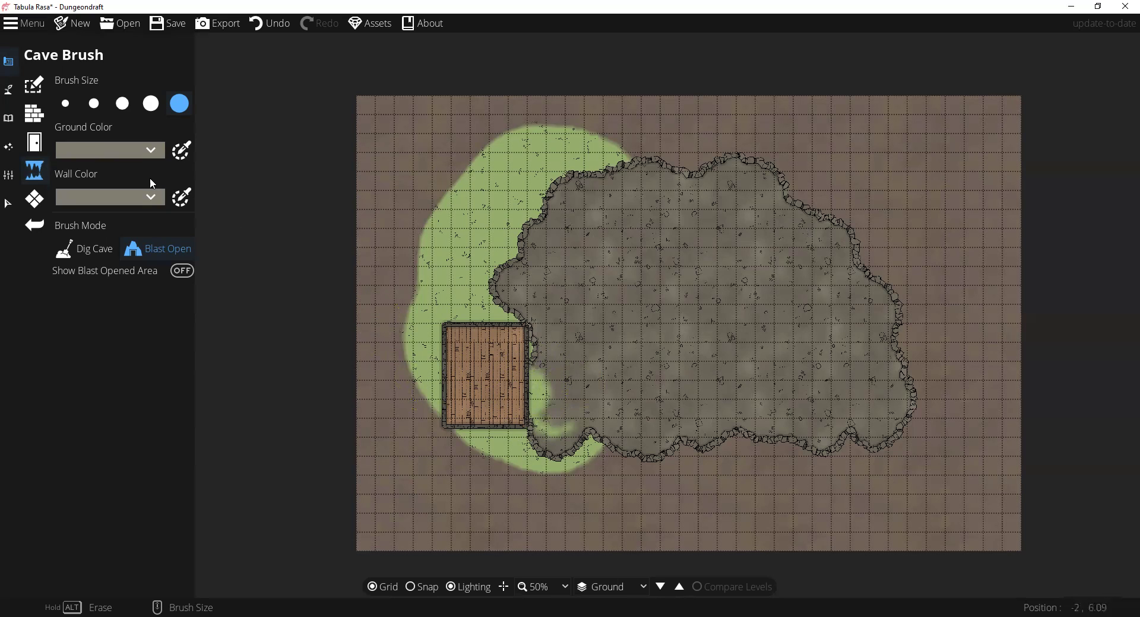
left_click(32, 141)
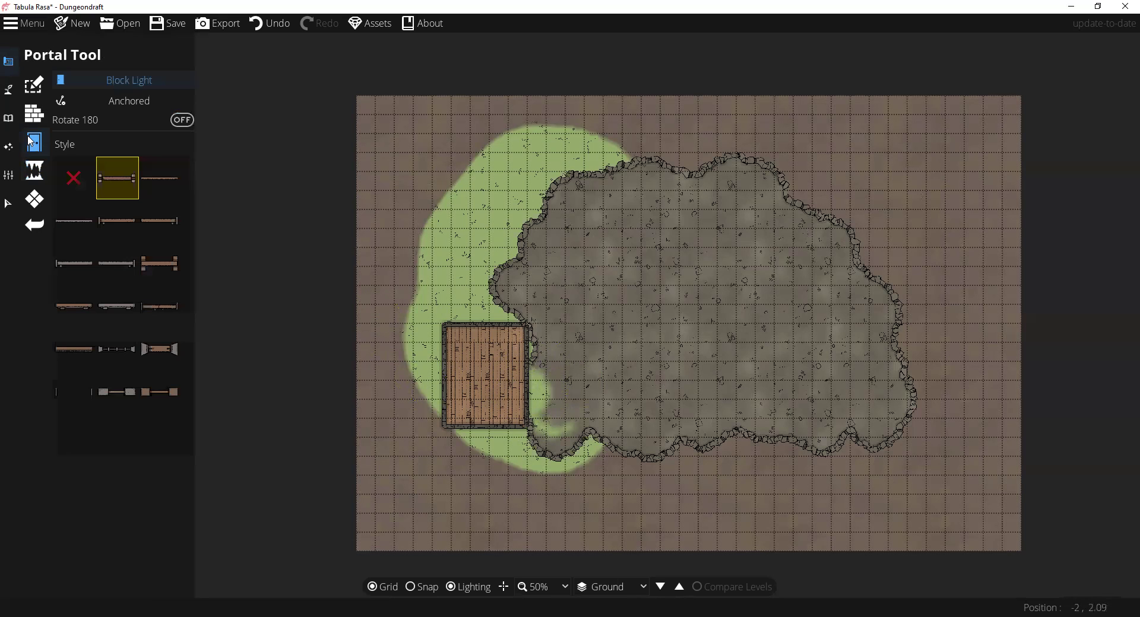
left_click(81, 393)
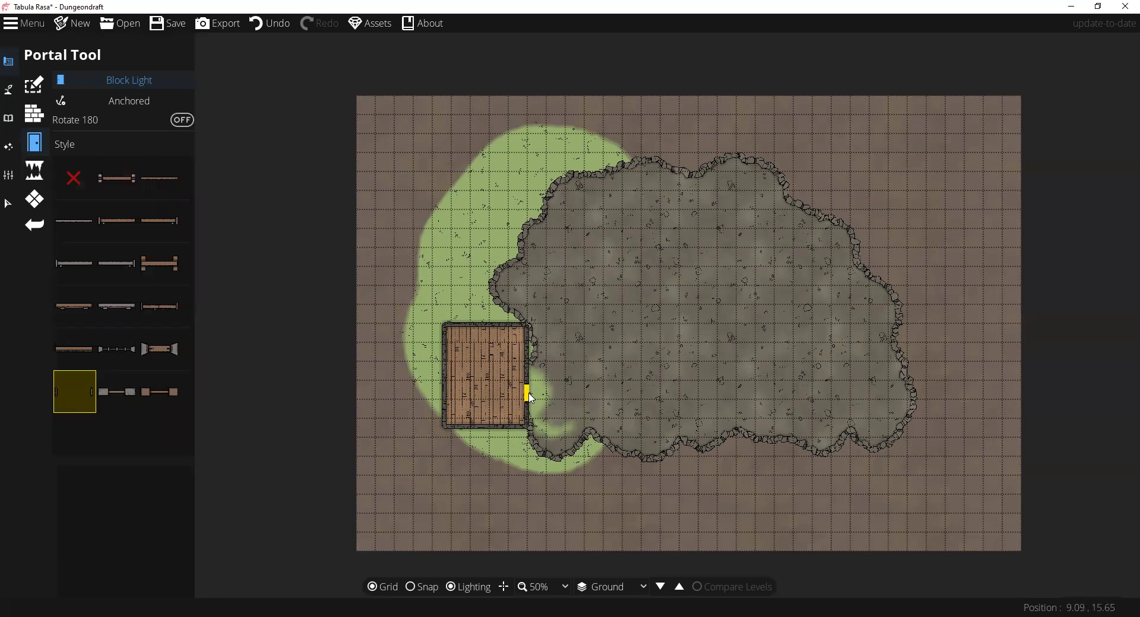
scroll(529, 397, "up", 4)
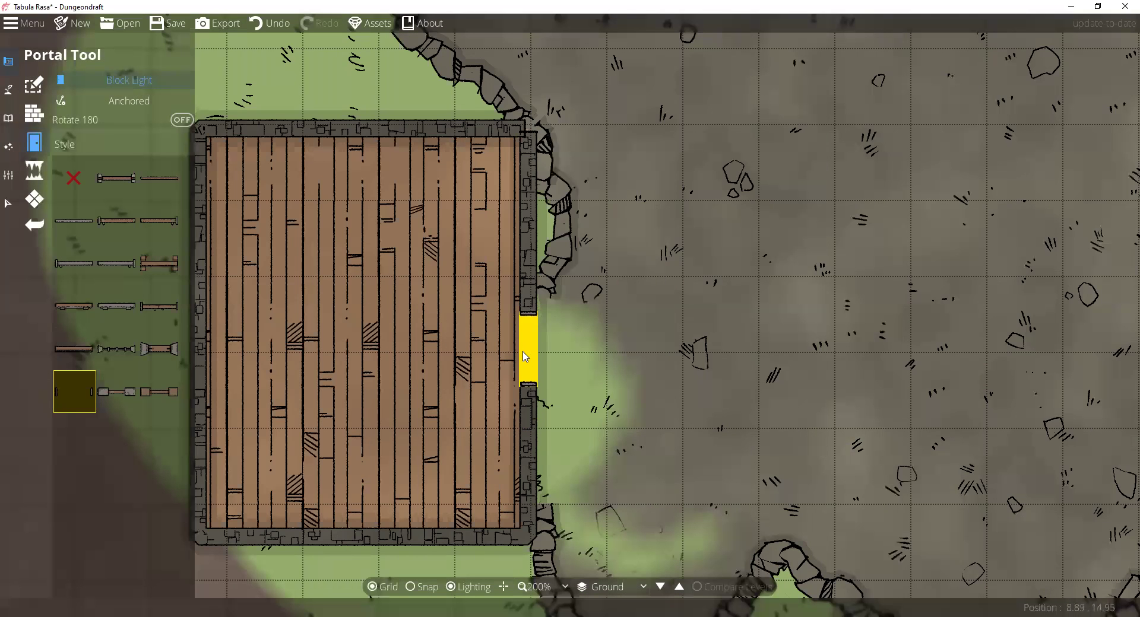
left_click(524, 370)
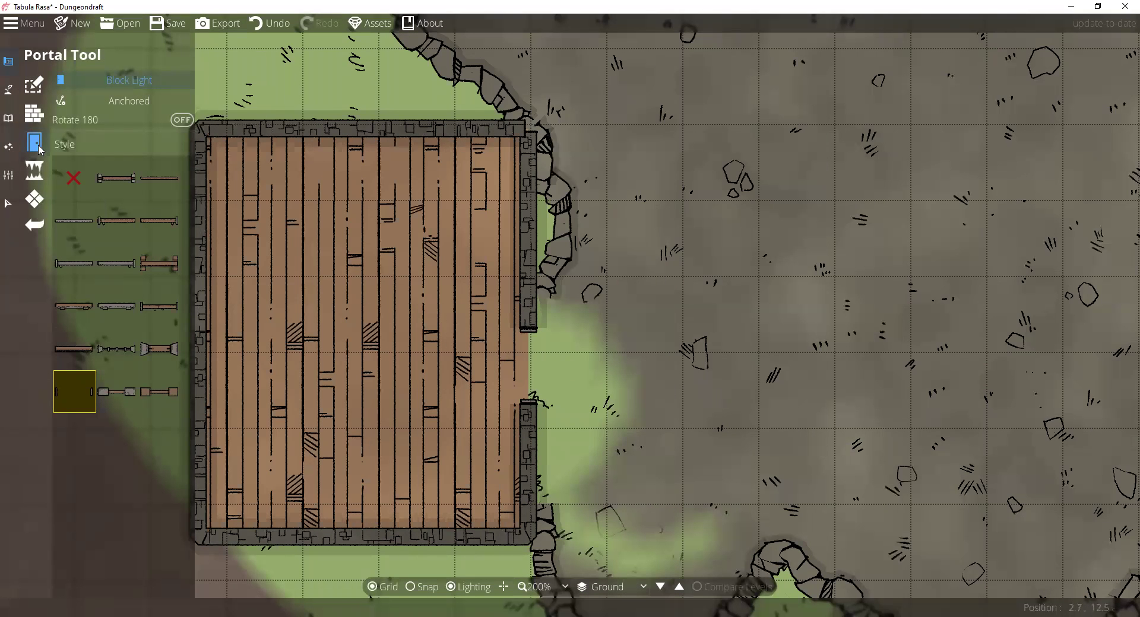
Restore the cave wall along the building's east side by erasing the blasted-open area above and below the doorway with the second-smallest Cave Brush
left_click(26, 124)
left_click(8, 89)
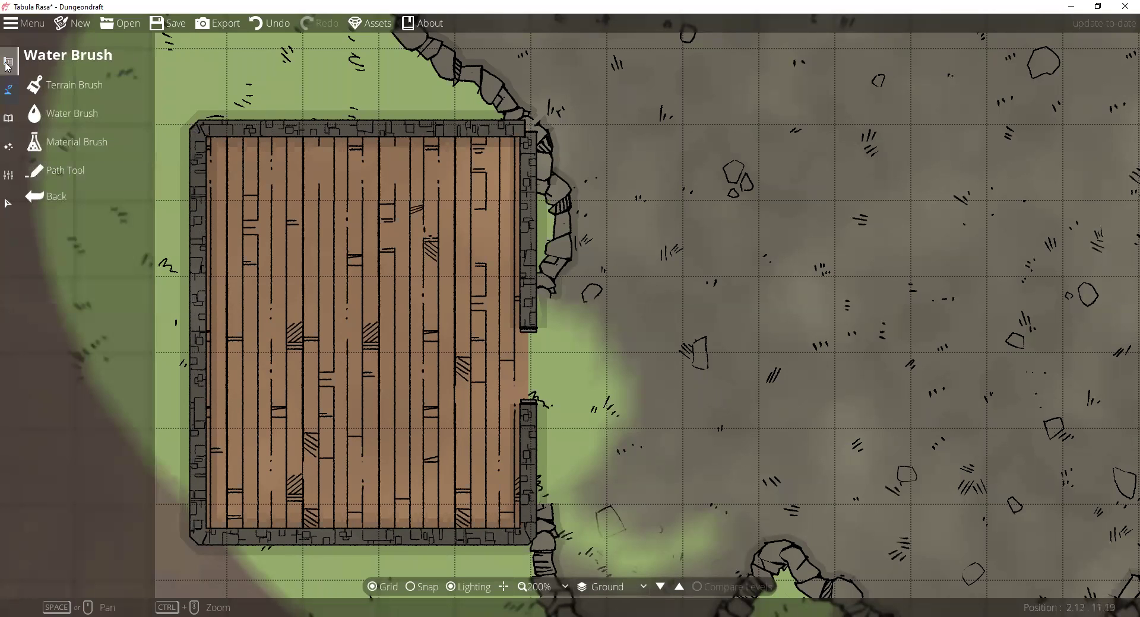
left_click(9, 61)
left_click(38, 170)
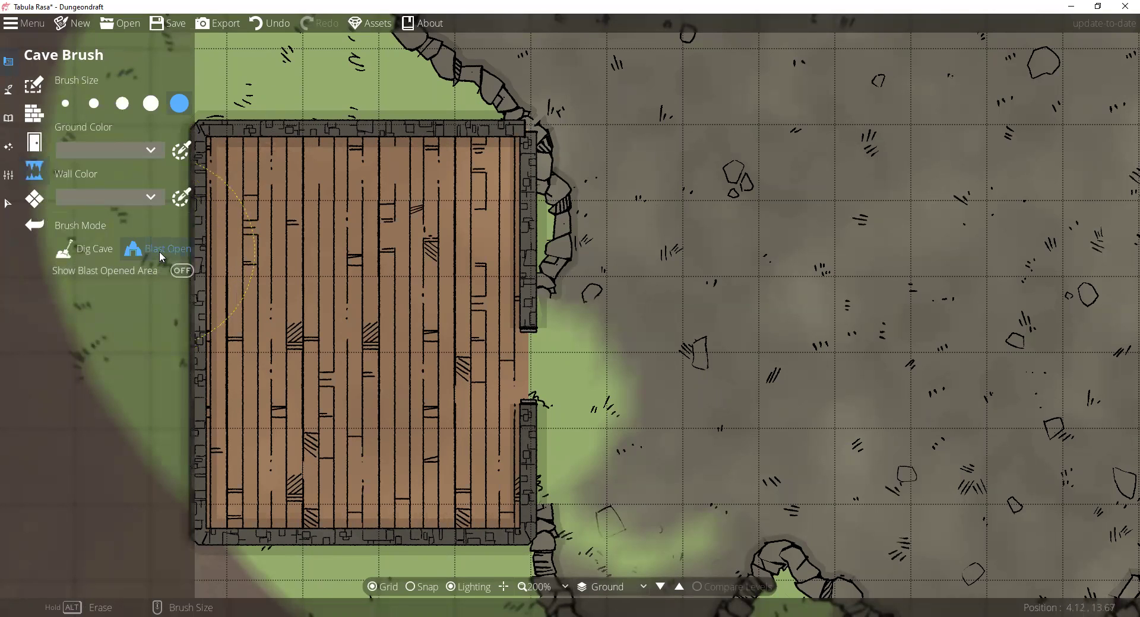
scroll(584, 326, "up", 2)
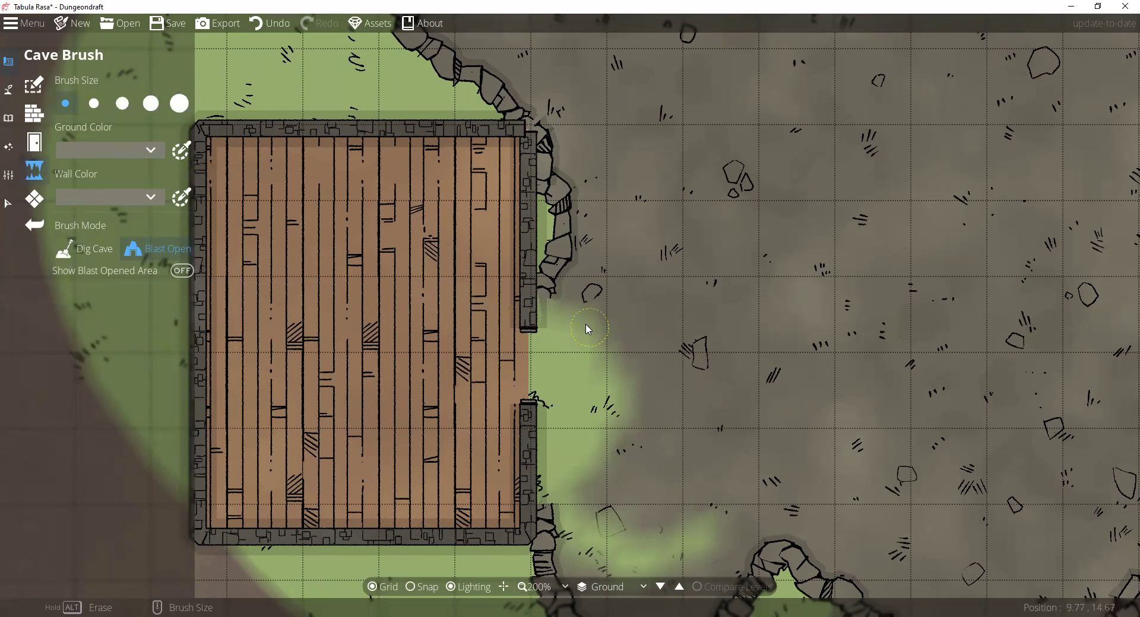
scroll(559, 307, "down", 1)
scroll(556, 308, "up", 1)
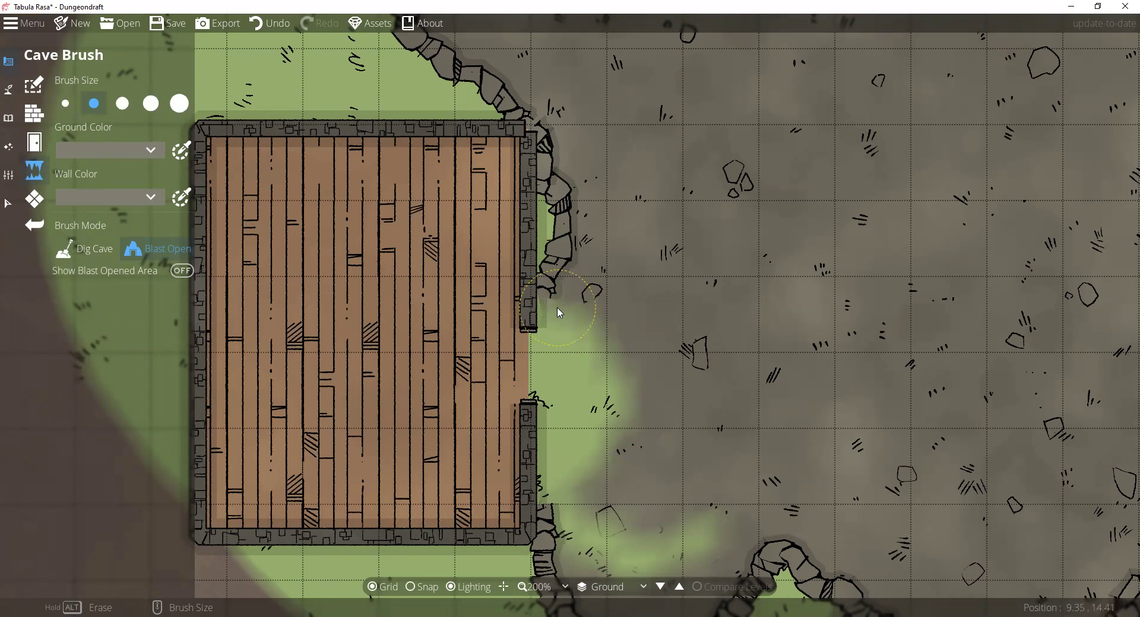
left_click(558, 307, "alt")
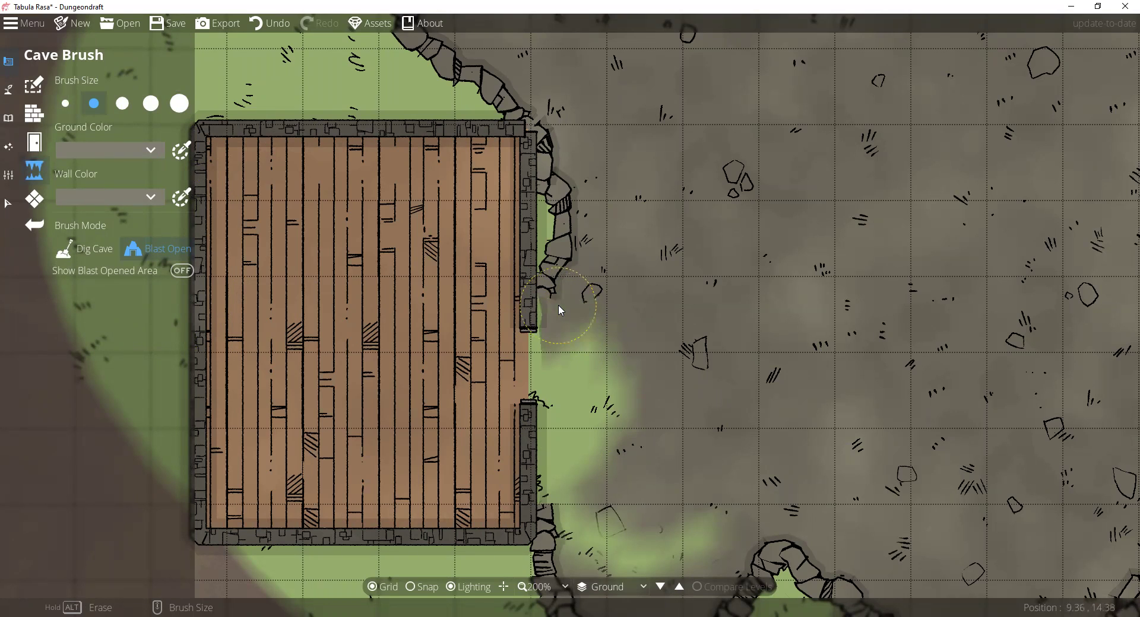
left_click(543, 442)
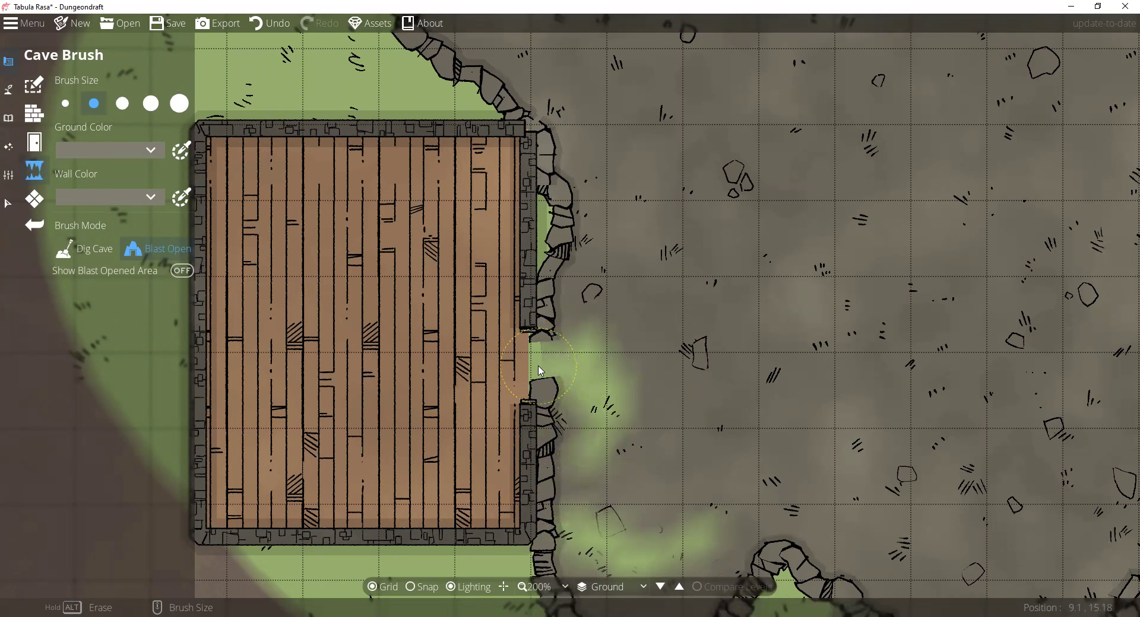
Blast open the cave wall directly in front of the building's east doorway
left_click(540, 383)
left_click(538, 395)
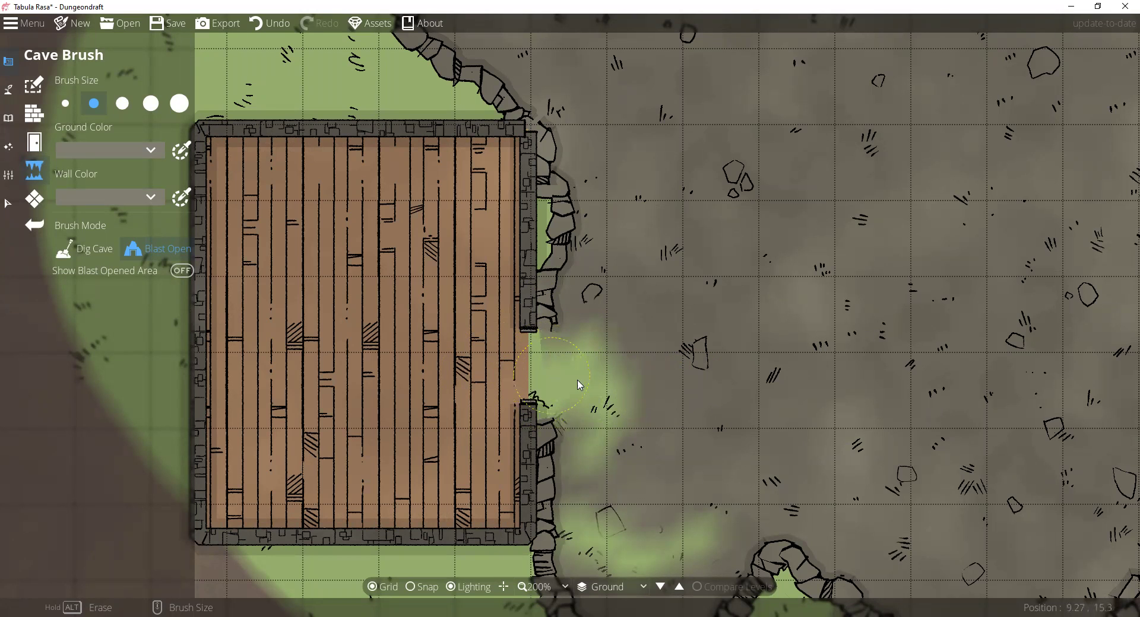
left_click_drag(596, 386, 553, 360)
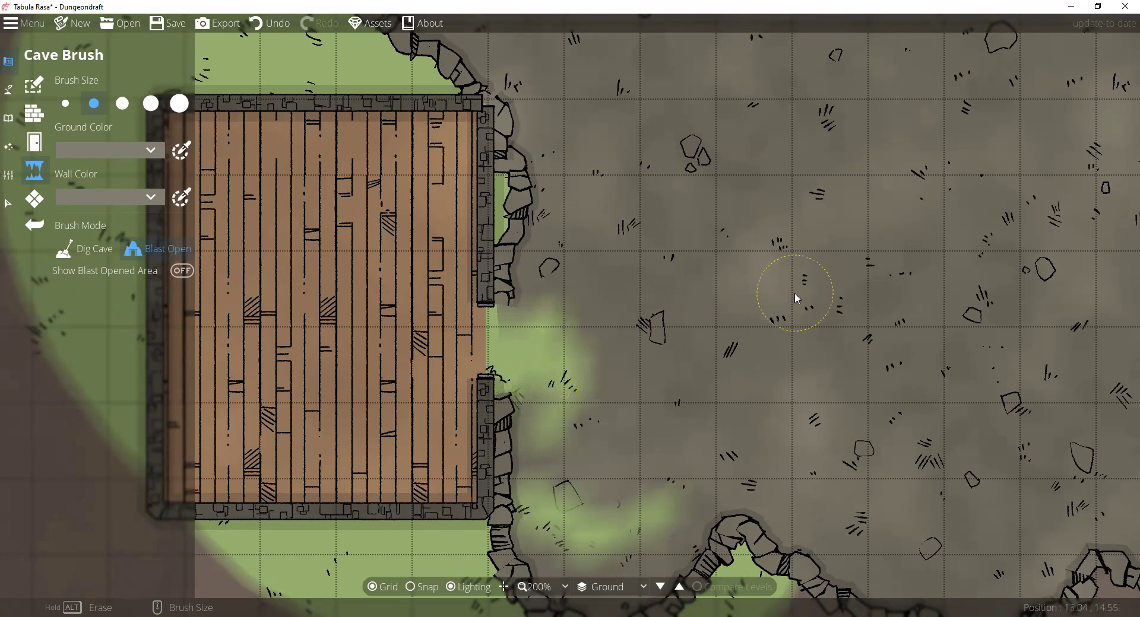
left_click_drag(794, 292, 665, 286)
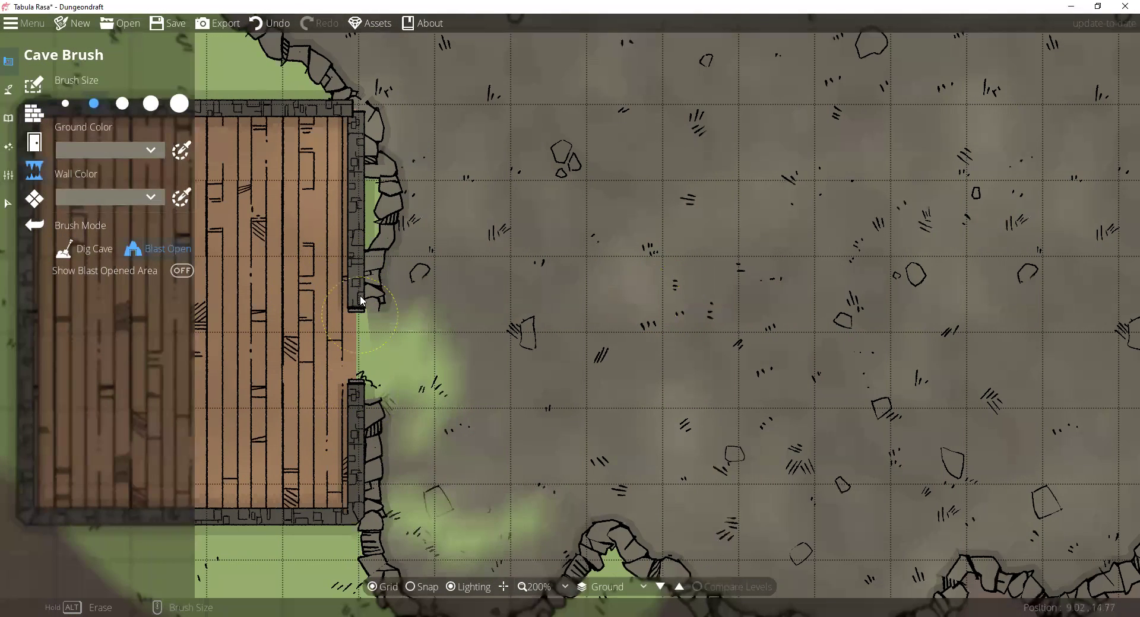
key("Right")
key("Up")
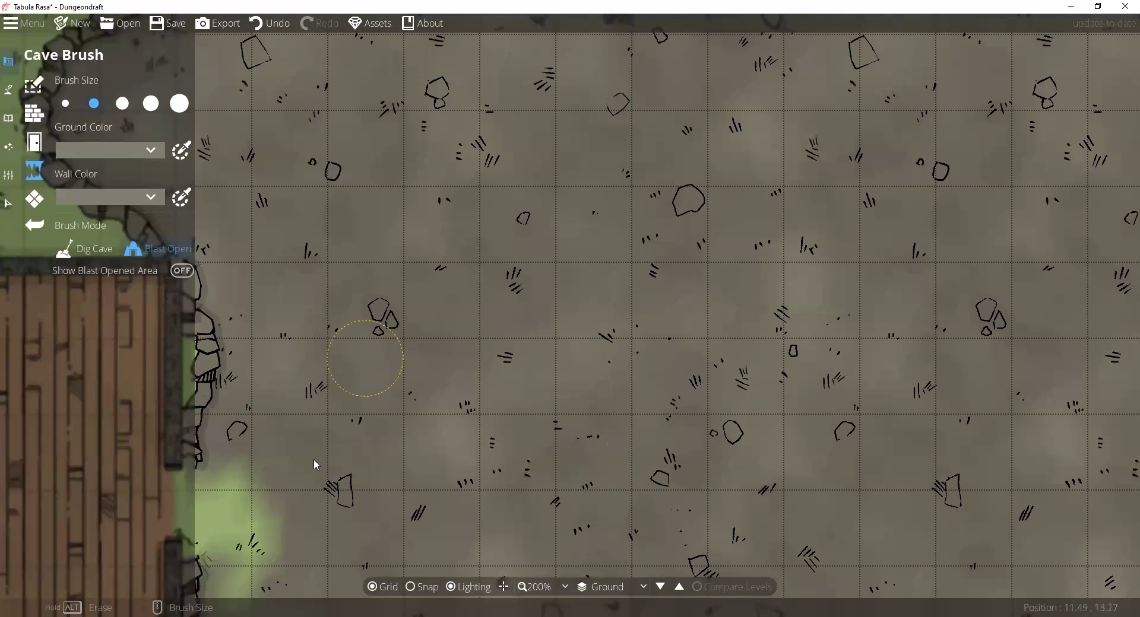
mouse_move(236, 509)
left_mouse_down()
mouse_move(397, 398)
mouse_move(445, 393)
left_mouse_up()
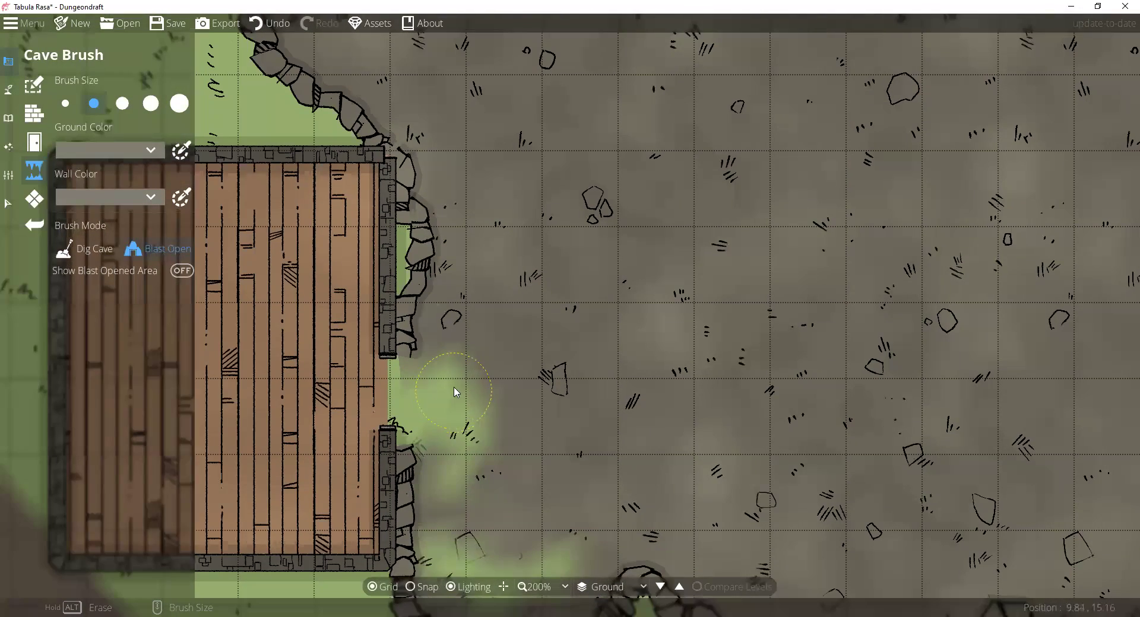
Erase the whole wooden-floored building with the Building Tool's rectangle shape, leaving the cave in place
scroll(463, 372, "down", 1)
left_click_drag(494, 358, 539, 257)
scroll(539, 257, "down", 1)
left_click_drag(417, 168, 366, 211)
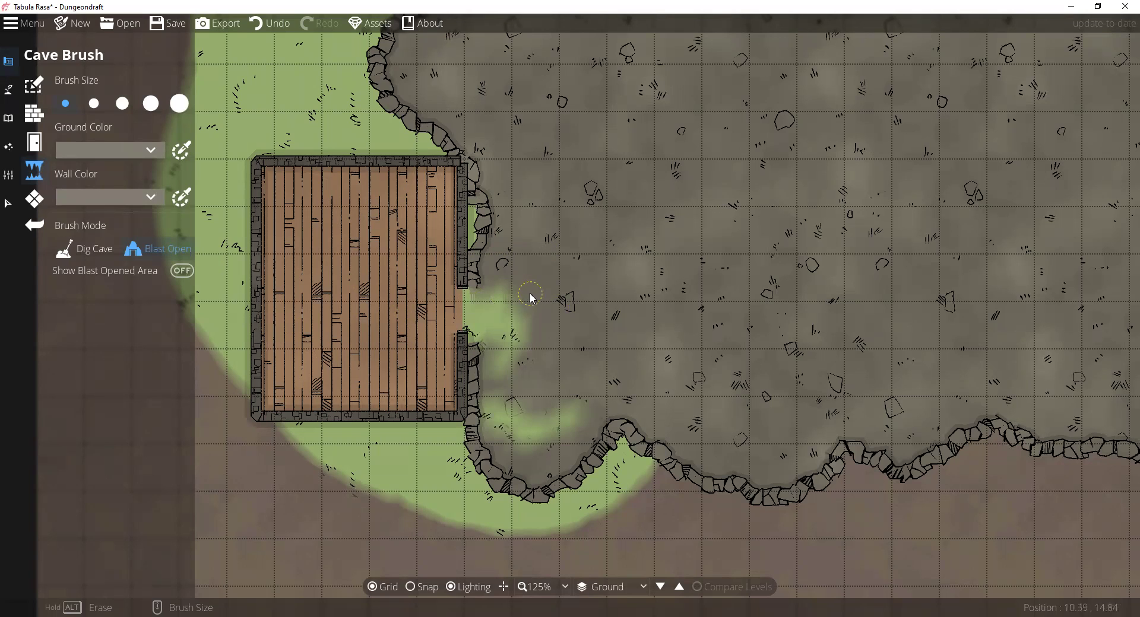
left_click(35, 86)
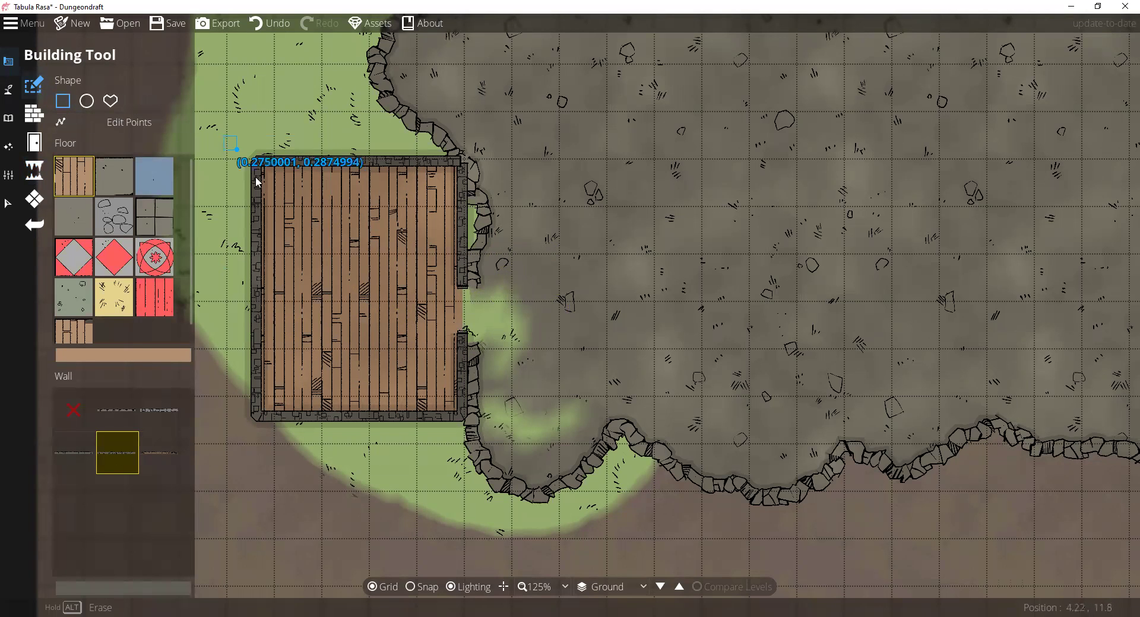
left_click_drag(256, 176, 476, 445, "alt")
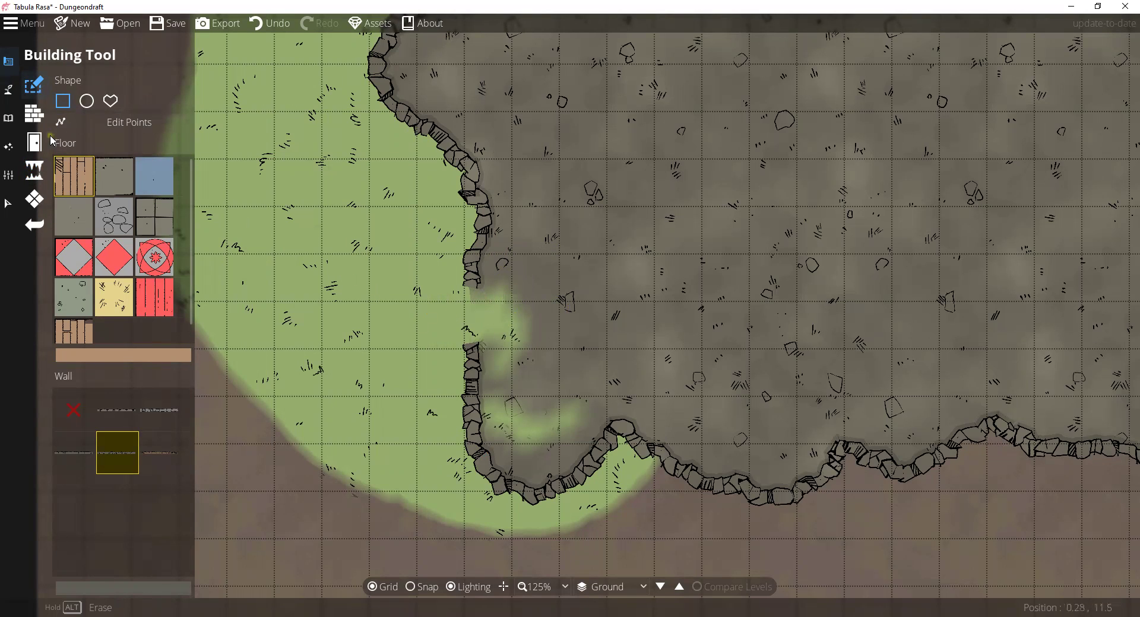
Widen the blasted opening in the cave's west wall with the medium Cave Brush and erase the stray blasted strip south of it
left_click(8, 101)
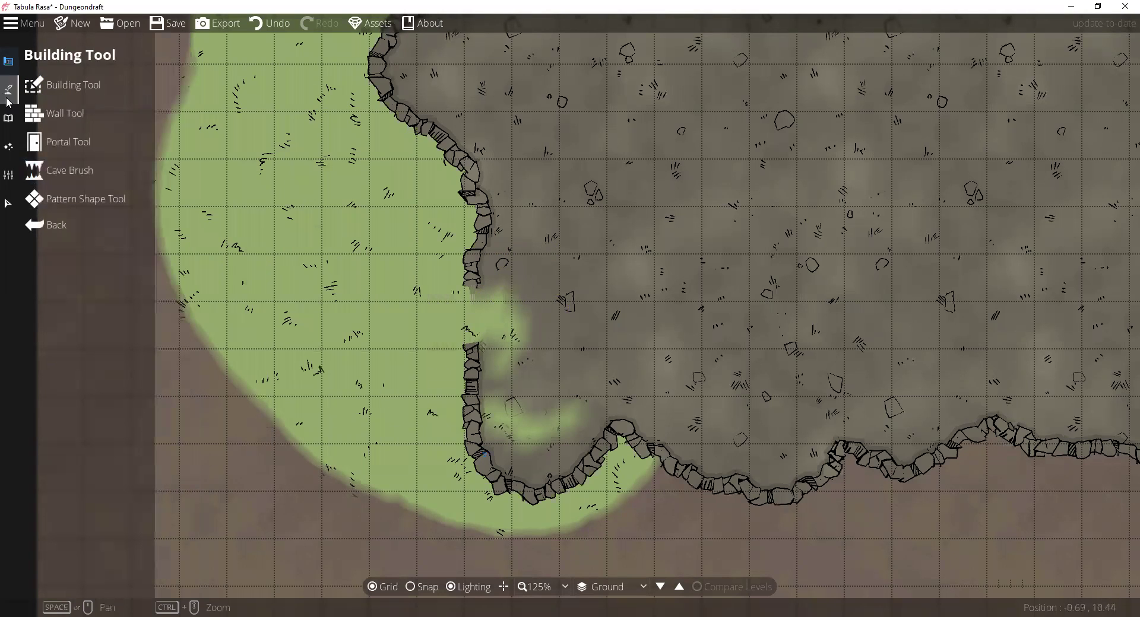
left_click(43, 176)
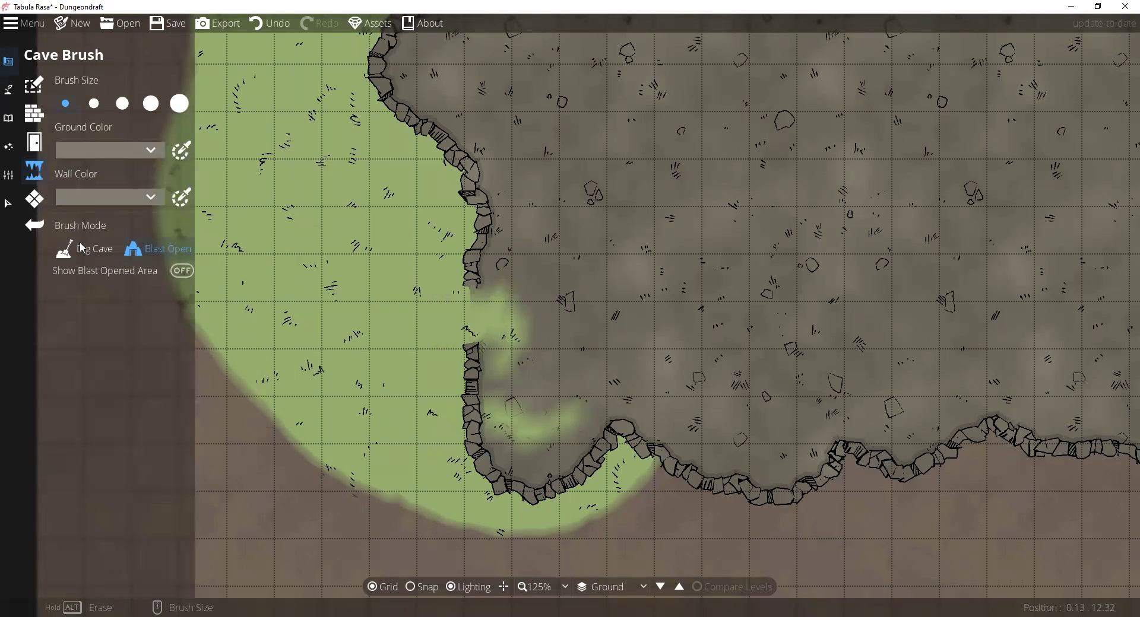
scroll(473, 325, "up", 2)
left_click(472, 318)
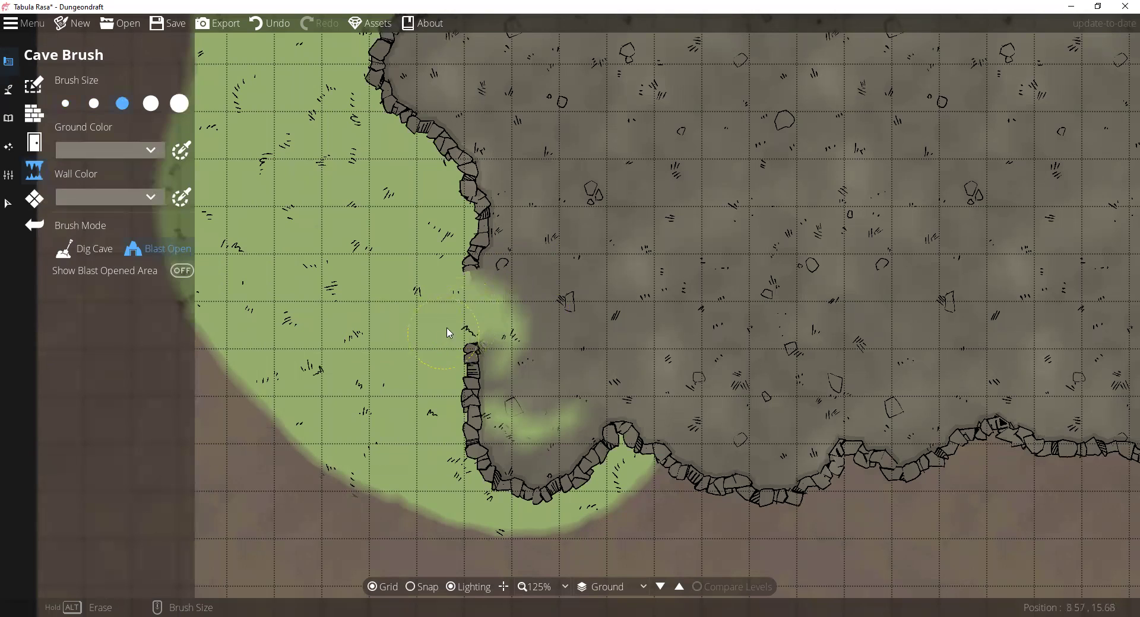
mouse_move(470, 311)
left_mouse_down()
mouse_move(503, 294)
mouse_move(450, 308)
mouse_move(476, 326)
left_mouse_up()
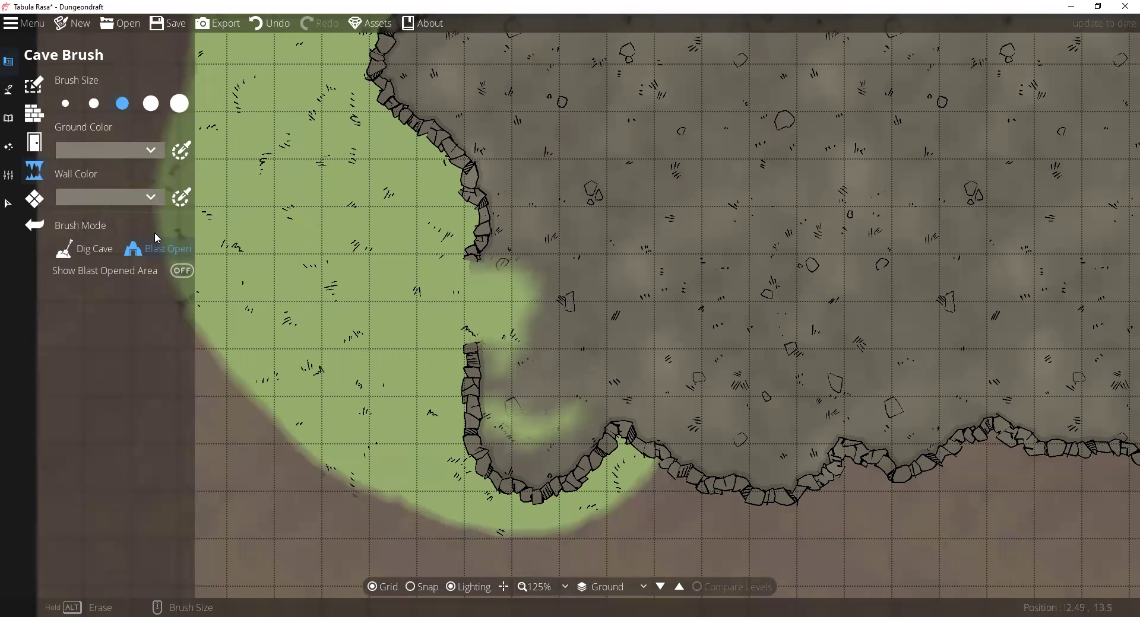
left_click_drag(563, 429, 500, 424)
Blast open a large irregular patch in the middle of the cave floor with the medium Cave Brush
left_click_drag(711, 300, 329, 484)
scroll(469, 298, "down", 1)
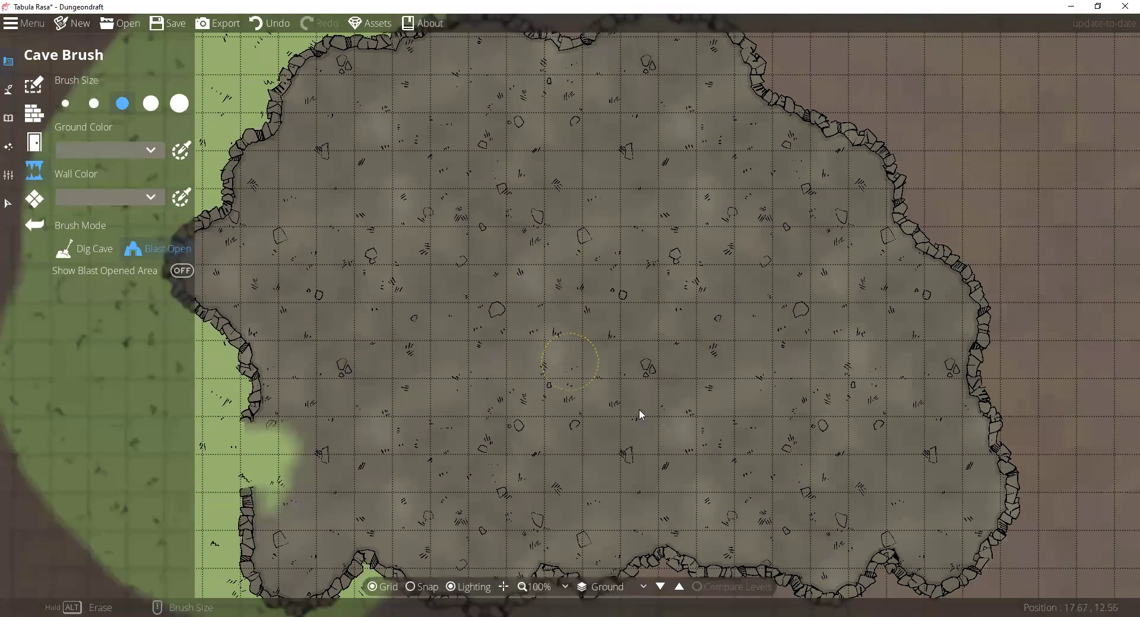
left_click_drag(346, 399, 476, 374)
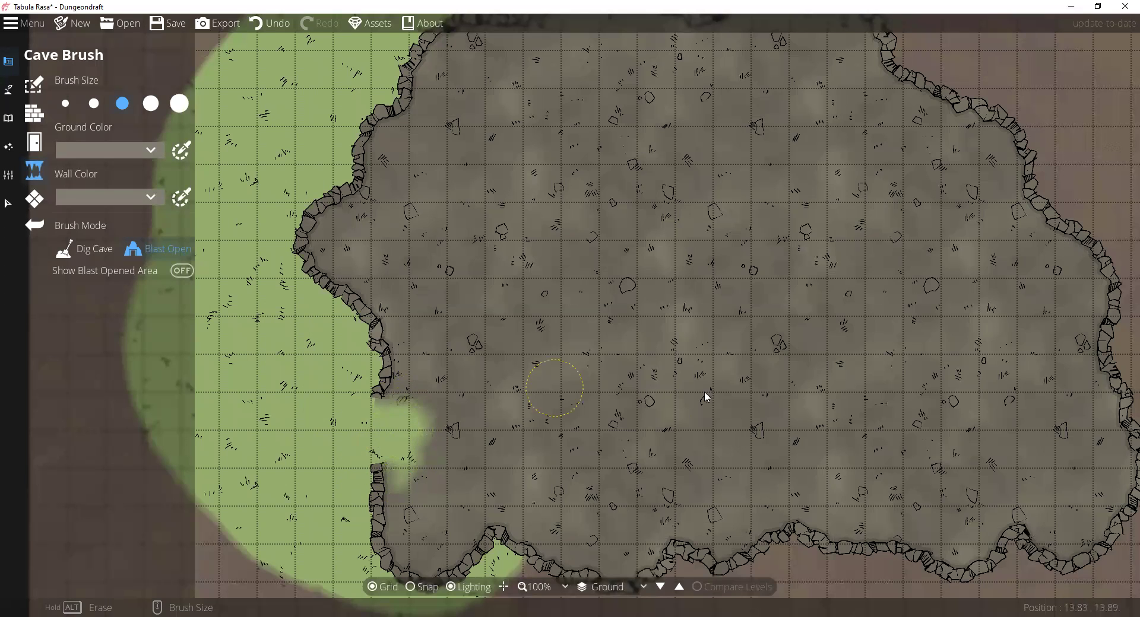
key("Right")
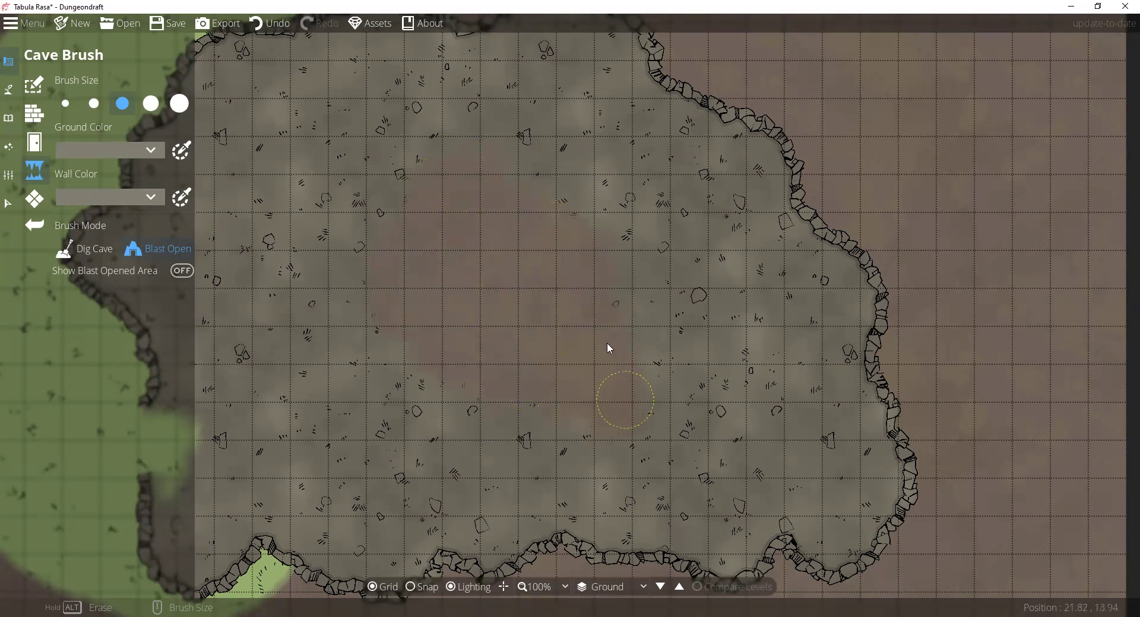
Paint Terrain Grass over the blasted-open patch in the middle of the cave, using brush size 7 and intensity 4
left_click(8, 90)
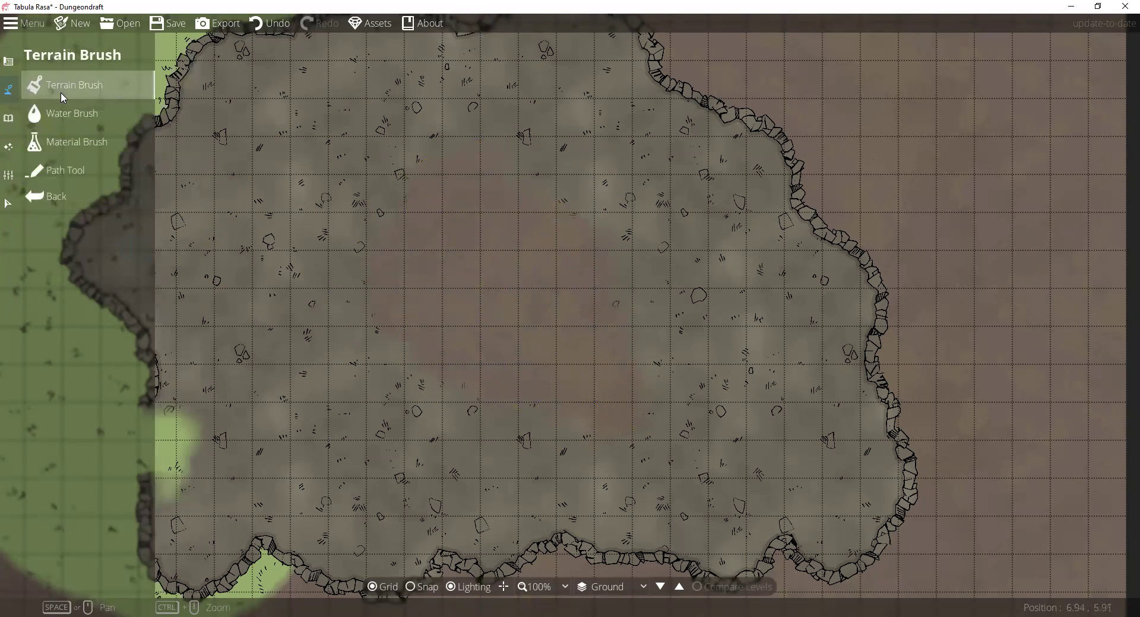
left_click(63, 94)
left_click(82, 312)
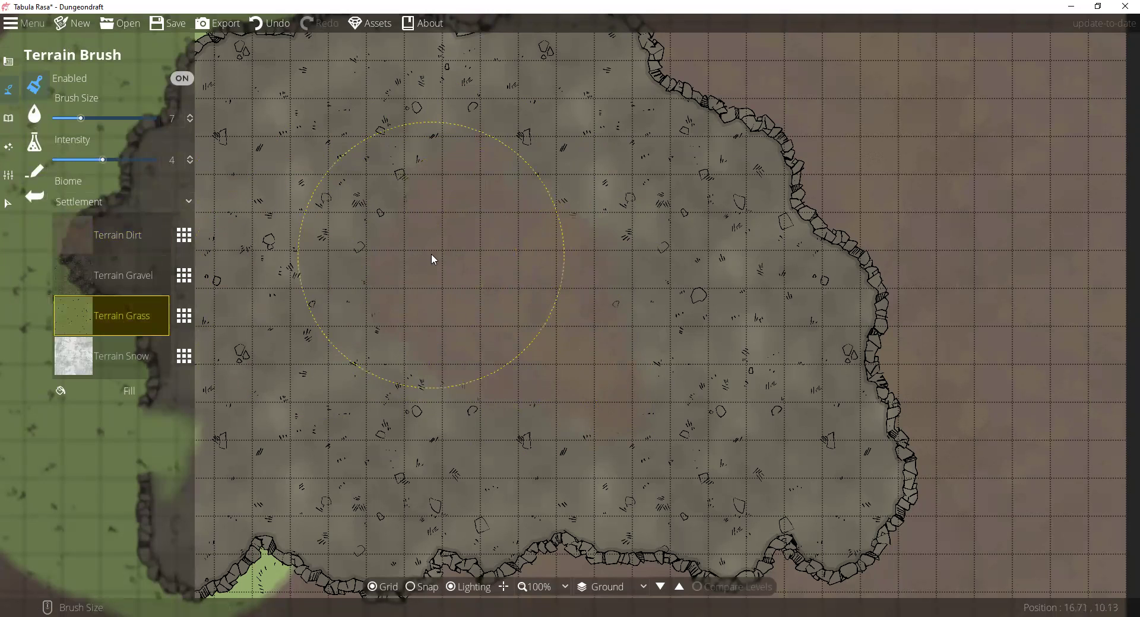
mouse_move(432, 259)
left_mouse_down()
mouse_move(463, 186)
mouse_move(502, 188)
mouse_move(540, 215)
mouse_move(615, 349)
mouse_move(617, 399)
mouse_move(601, 420)
mouse_move(441, 356)
mouse_move(380, 306)
left_mouse_up()
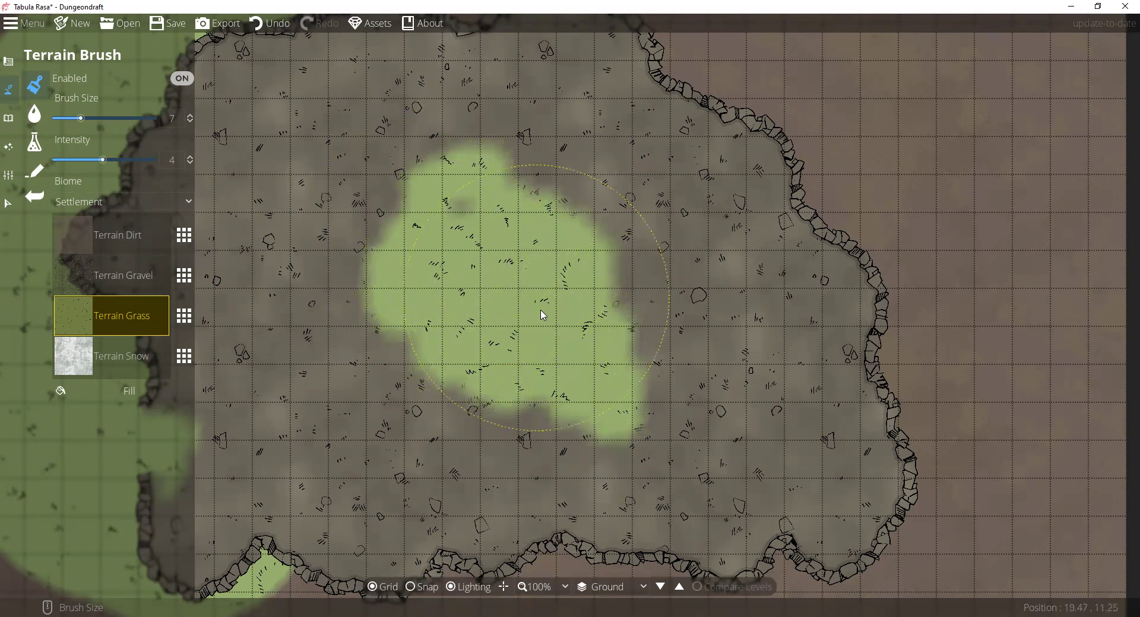
Paint an irregular pond inside the grass patch with the largest Water Brush
left_click(8, 63)
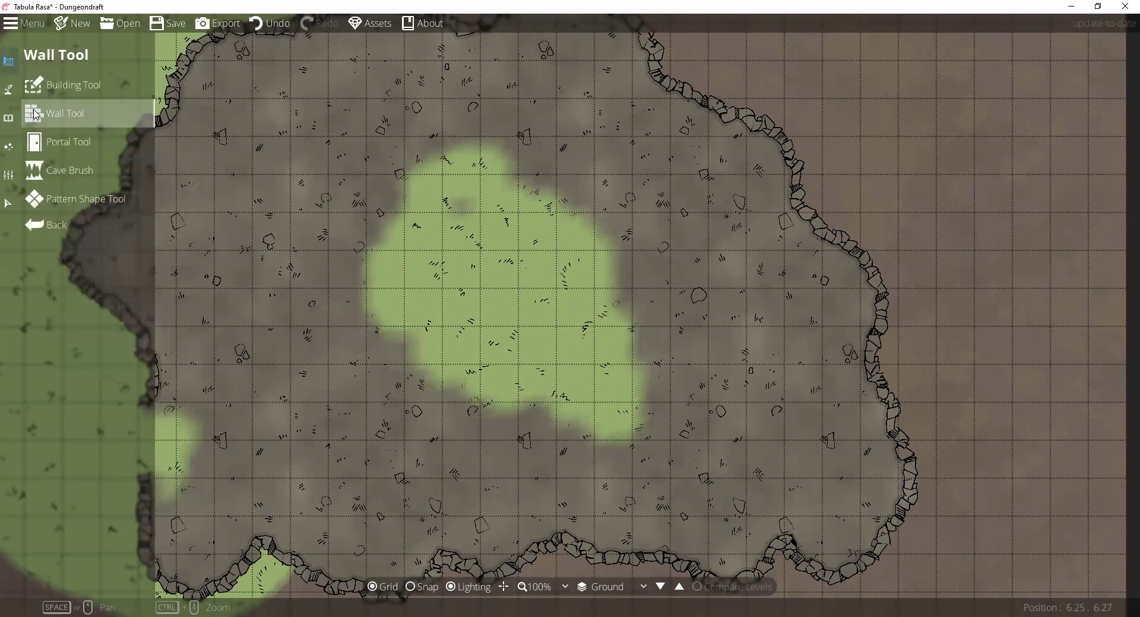
left_click(5, 94)
left_click(65, 113)
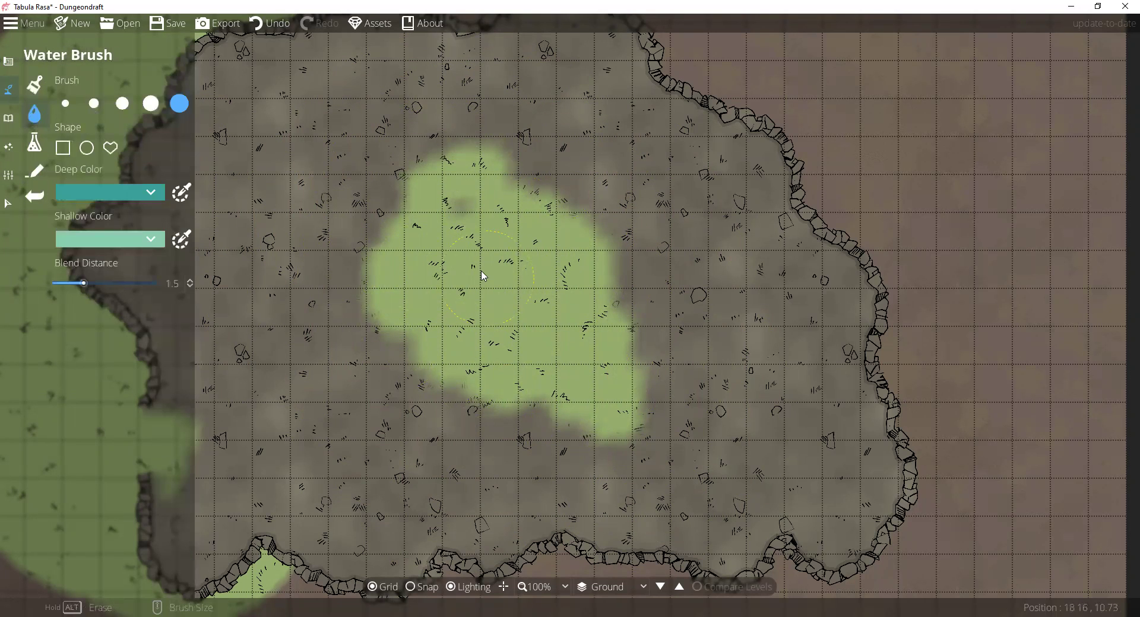
left_click_drag(484, 274, 557, 322)
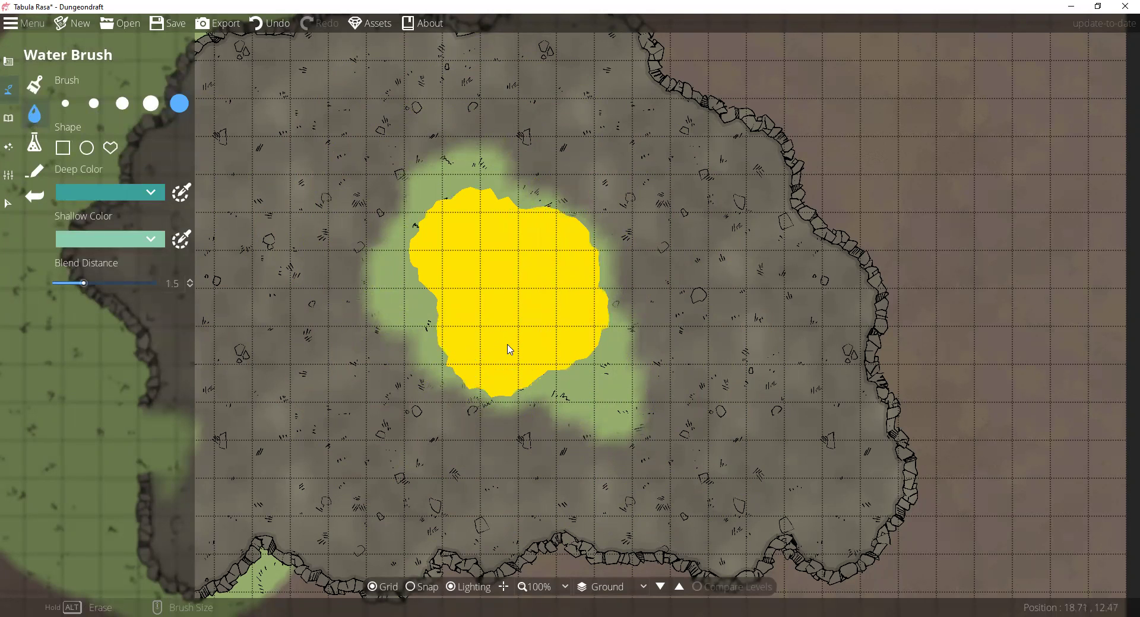
left_click_drag(573, 361, 550, 318)
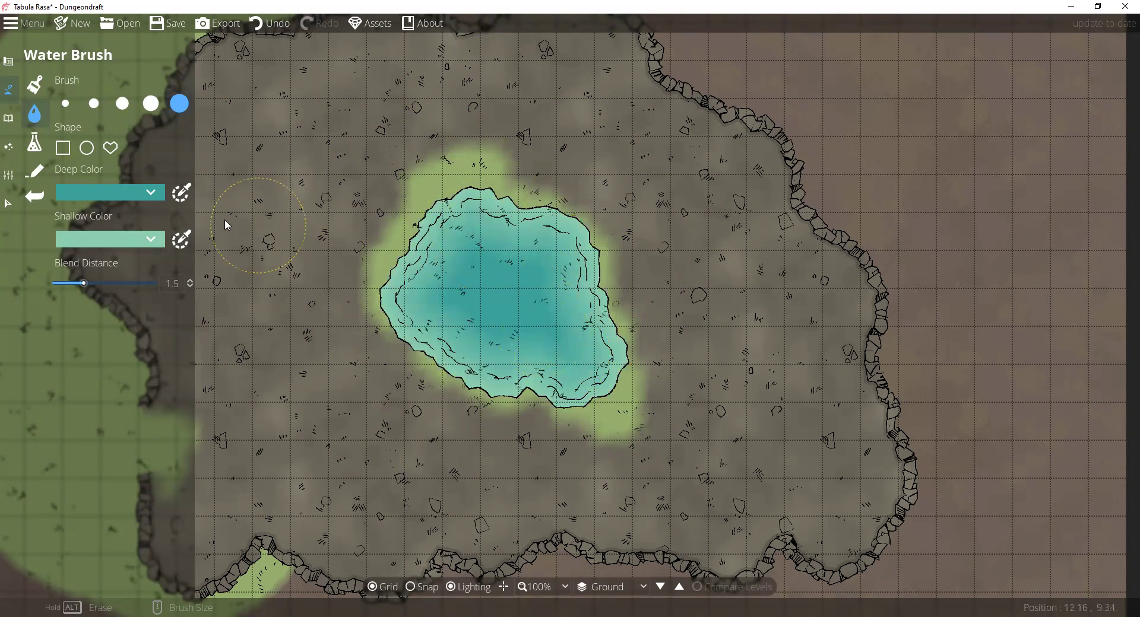
Paint Terrain Gravel over the pond's bed and shoreline with brush size 5 and intensity 4, and reselect Terrain Grass
mouse_move(9, 90)
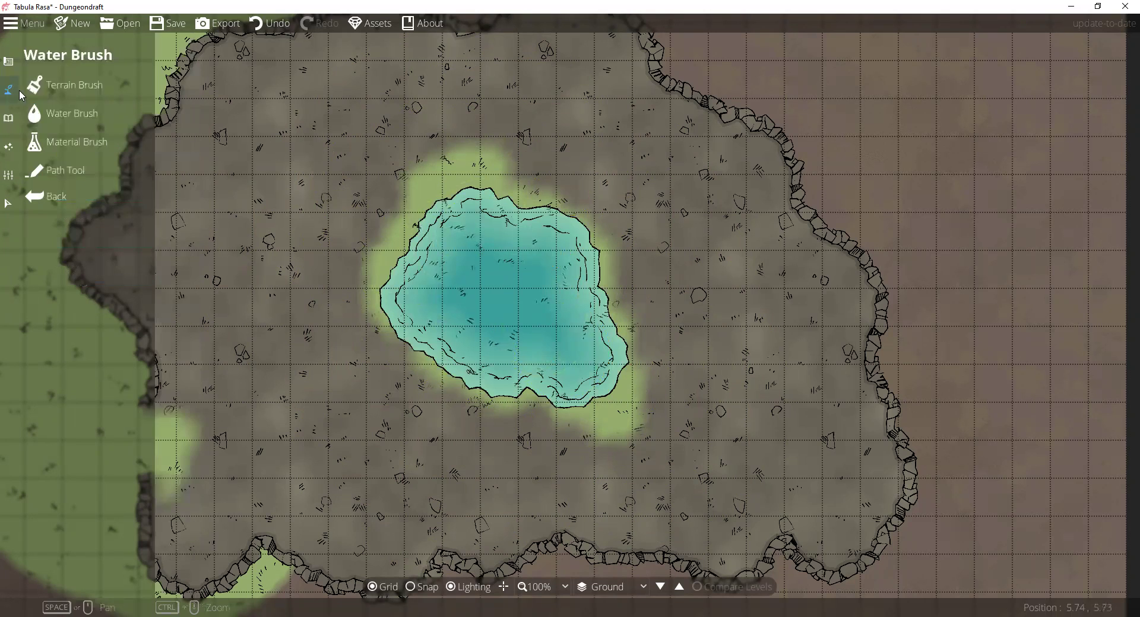
left_click(65, 85)
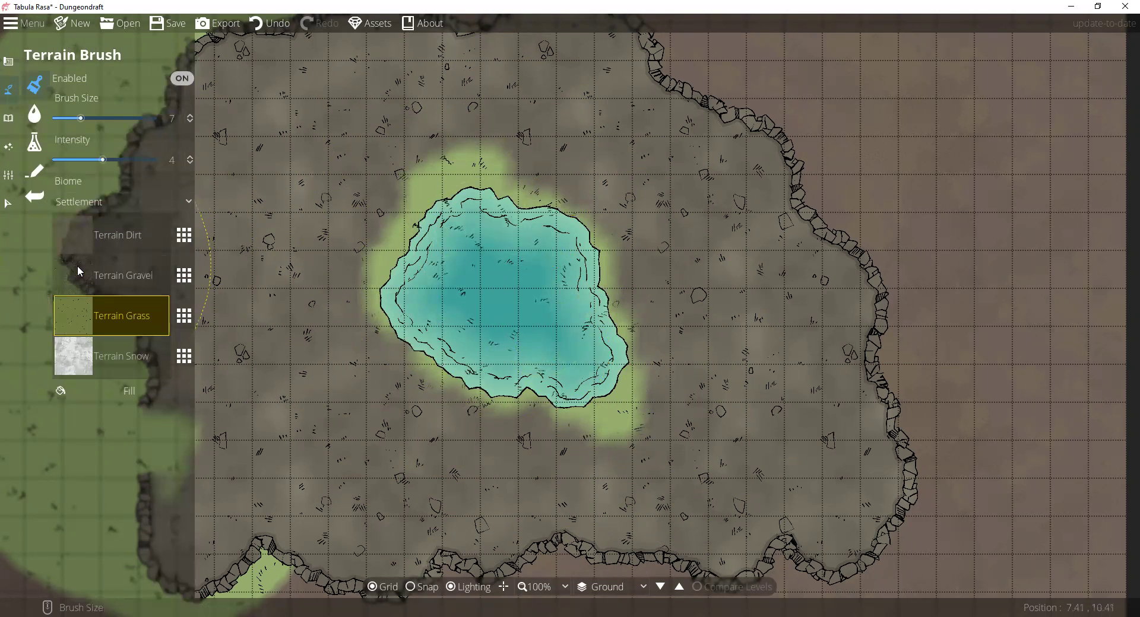
left_click(80, 272)
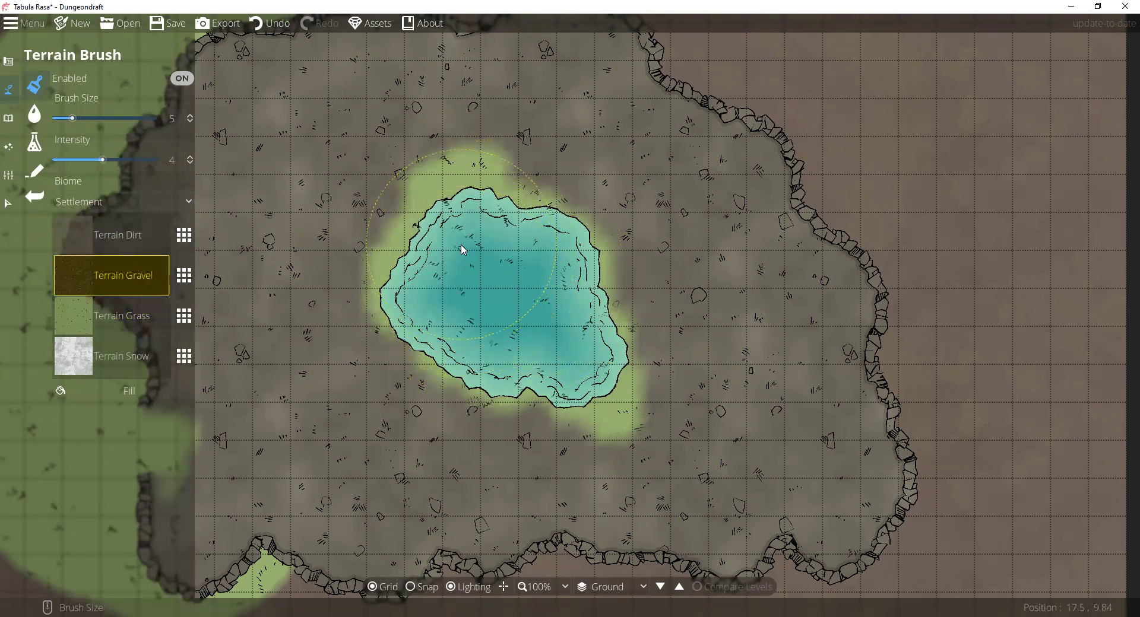
mouse_move(585, 353)
left_mouse_down()
mouse_move(488, 366)
mouse_move(413, 326)
mouse_move(431, 365)
mouse_move(482, 400)
mouse_move(512, 393)
mouse_move(544, 342)
mouse_move(562, 238)
mouse_move(442, 183)
mouse_move(425, 199)
mouse_move(389, 306)
mouse_move(591, 367)
mouse_move(617, 381)
mouse_move(612, 399)
mouse_move(608, 294)
mouse_move(566, 252)
mouse_move(378, 263)
mouse_move(438, 344)
mouse_move(449, 340)
mouse_move(443, 304)
mouse_move(469, 230)
mouse_move(459, 209)
mouse_move(501, 306)
mouse_move(532, 285)
mouse_move(554, 294)
mouse_move(553, 349)
mouse_move(413, 328)
mouse_move(530, 232)
mouse_move(551, 389)
left_mouse_up()
left_click(119, 315)
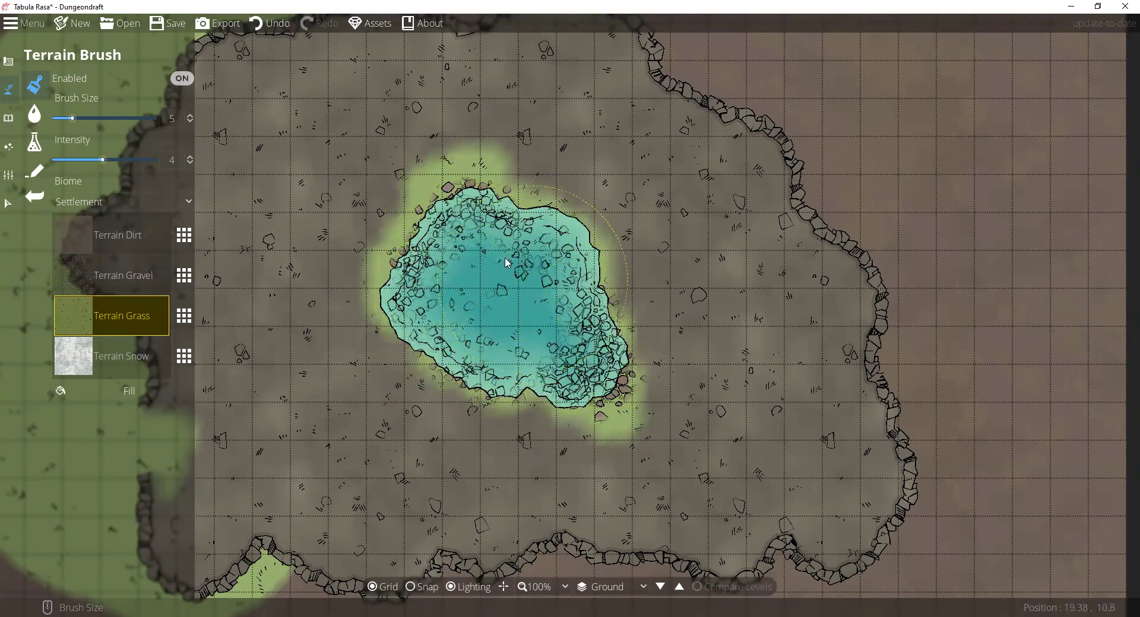
left_click_drag(443, 246, 543, 266)
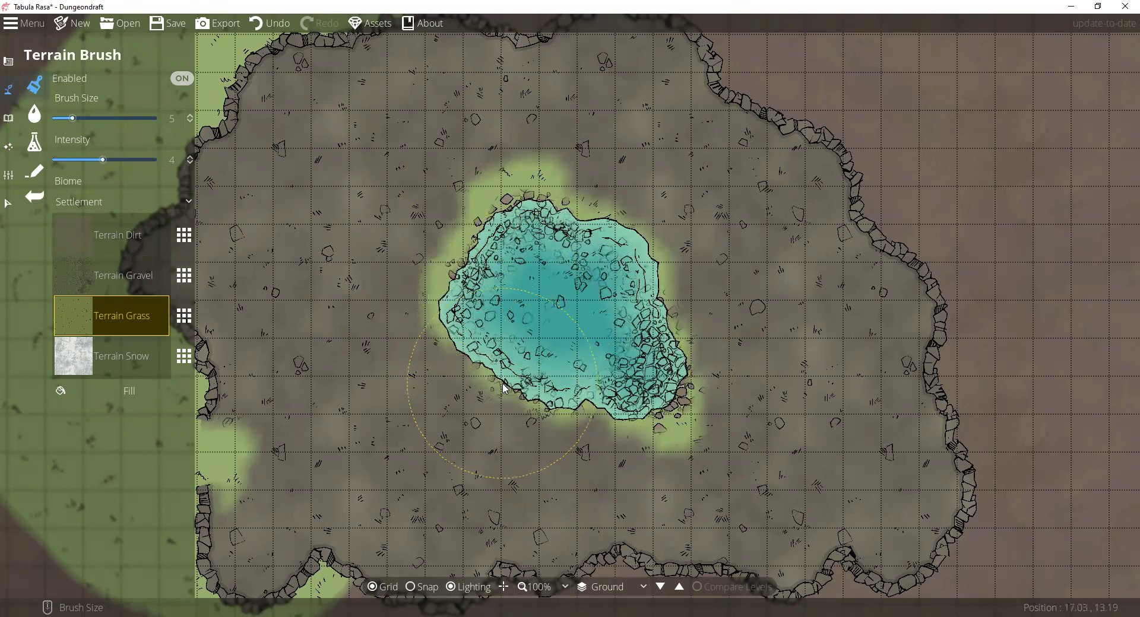
mouse_move(503, 382)
left_mouse_down()
mouse_move(685, 413)
mouse_move(631, 322)
left_mouse_up()
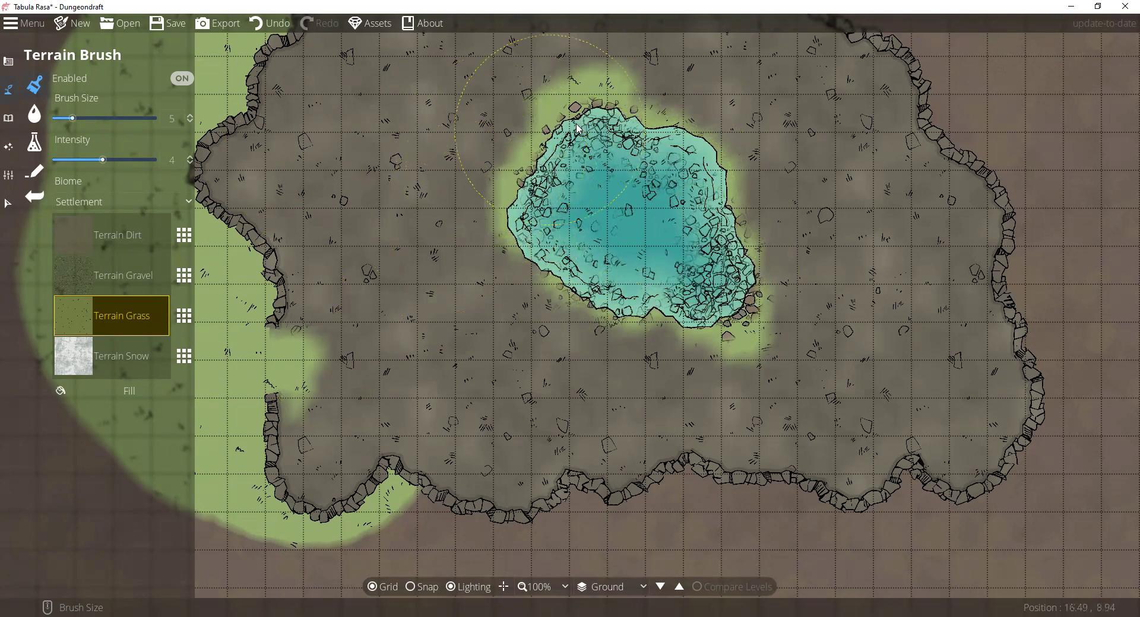
Look through the Material Brush options, trying the plain and speckled grass materials
left_click(34, 143)
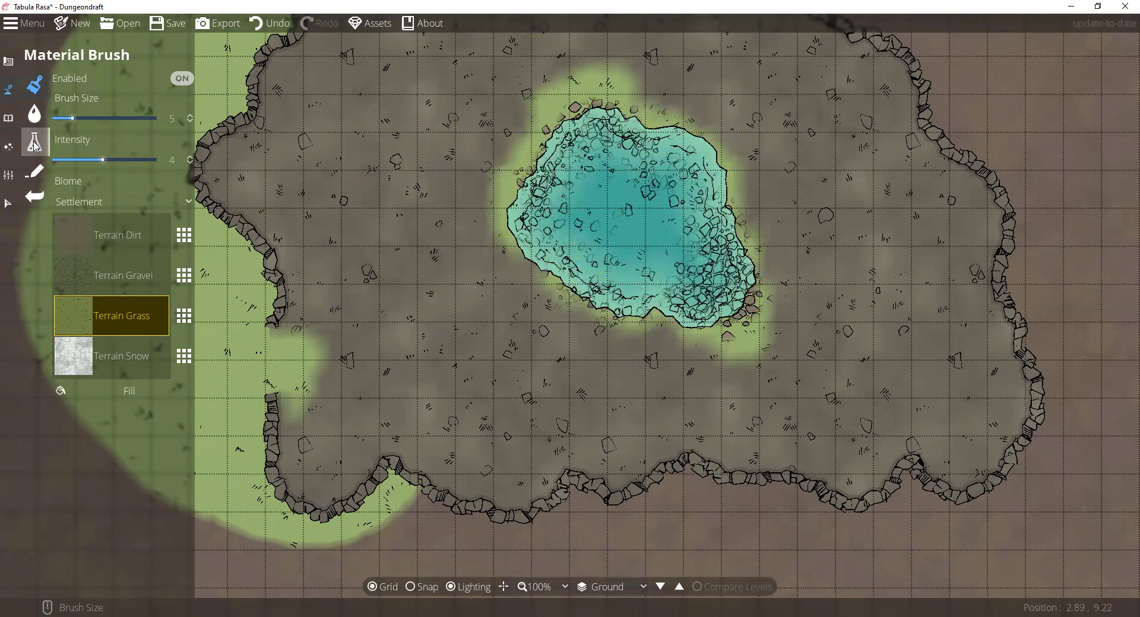
left_click(76, 265)
left_click(113, 263)
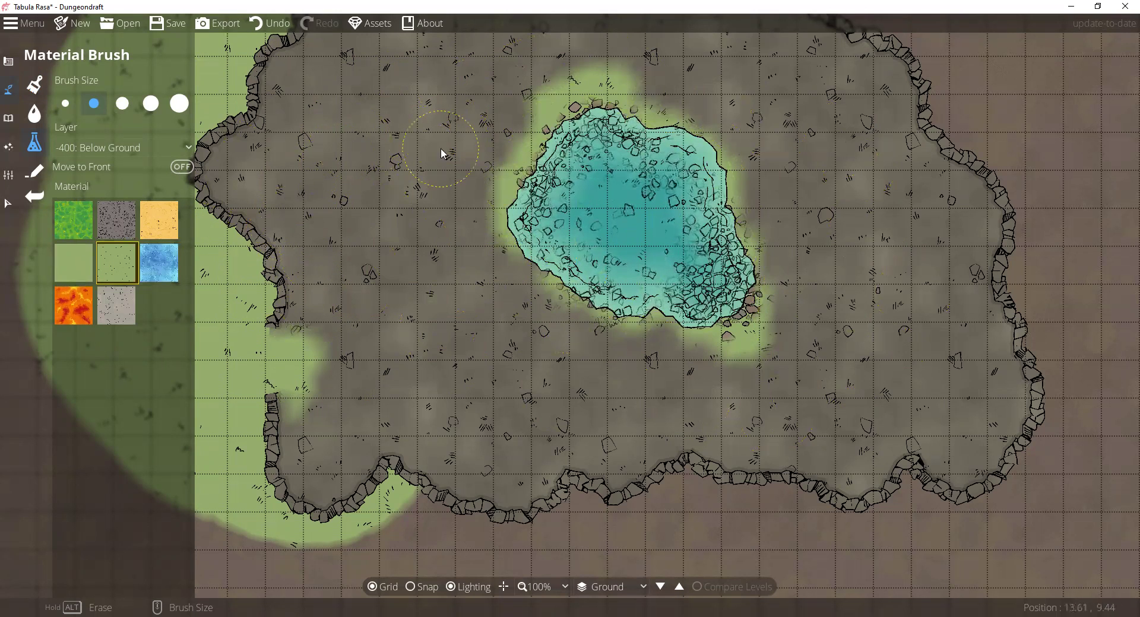
Return to the Cave Brush in Blast Open mode and examine the pond area within the whole cave
left_click(8, 61)
left_click(65, 170)
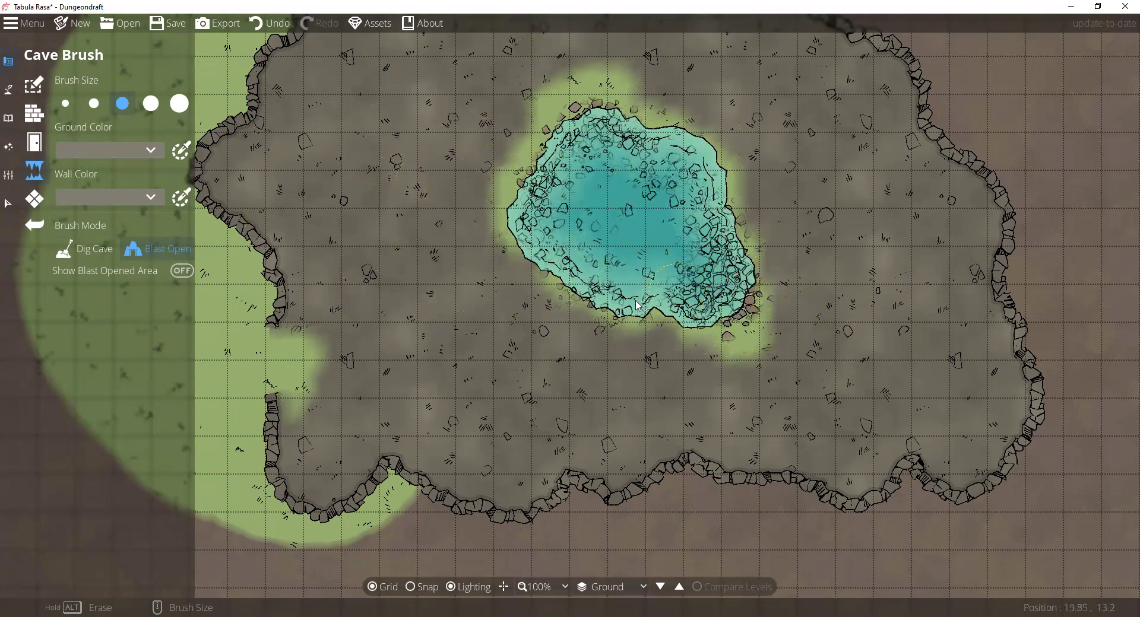
mouse_move(753, 287)
left_mouse_down()
mouse_move(639, 300)
mouse_move(576, 175)
left_mouse_up()
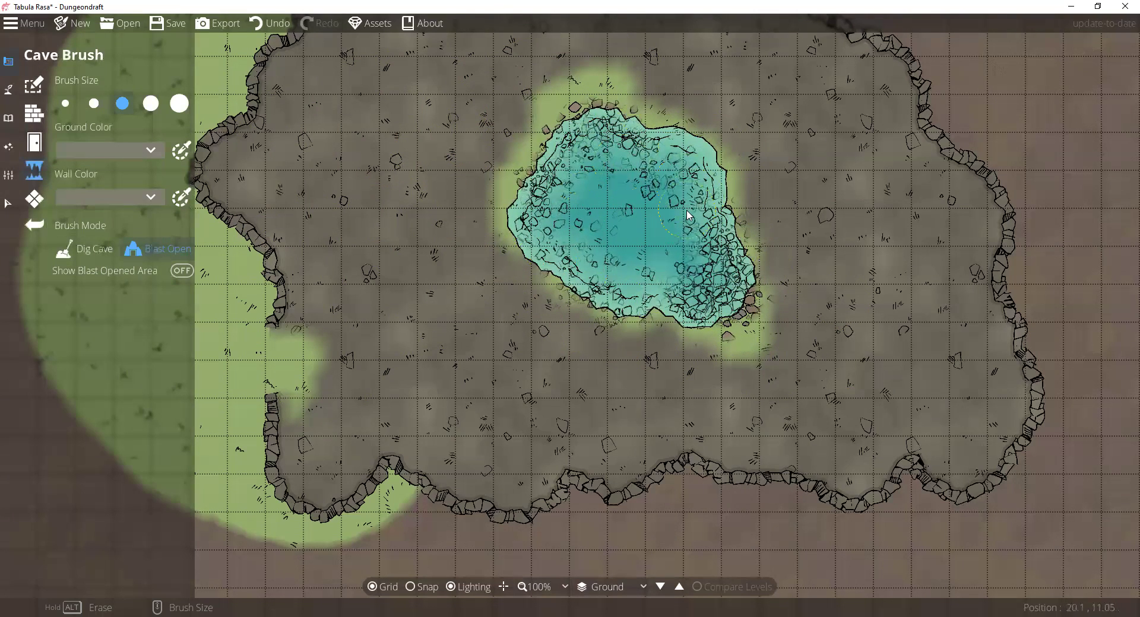
left_click_drag(725, 195, 682, 264)
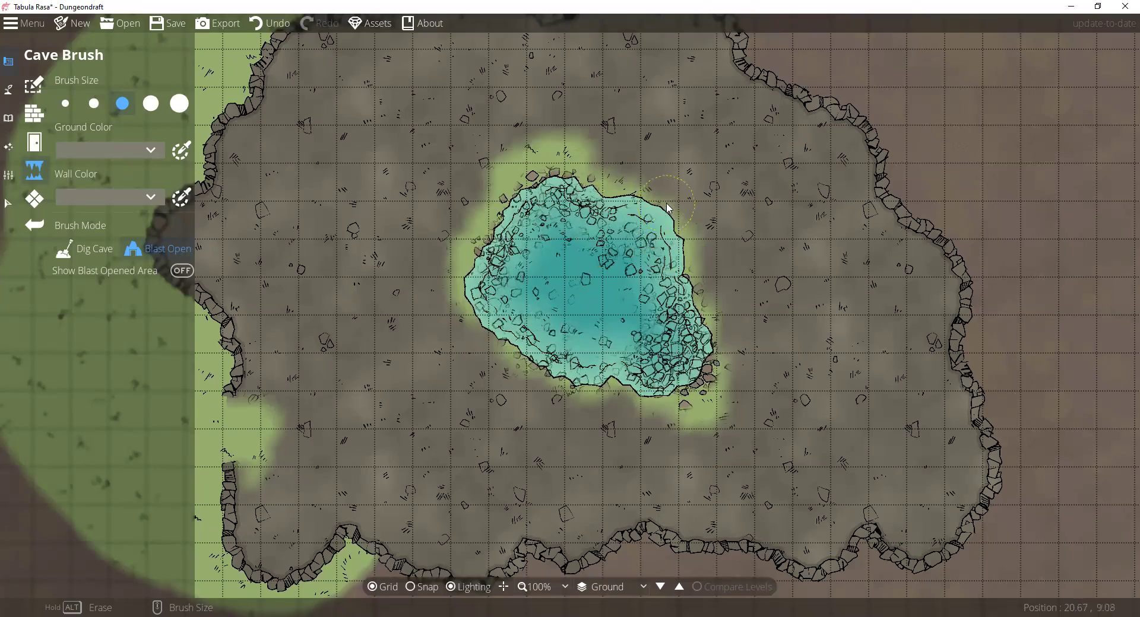
scroll(707, 210, "down", 3)
scroll(649, 279, "up", 2)
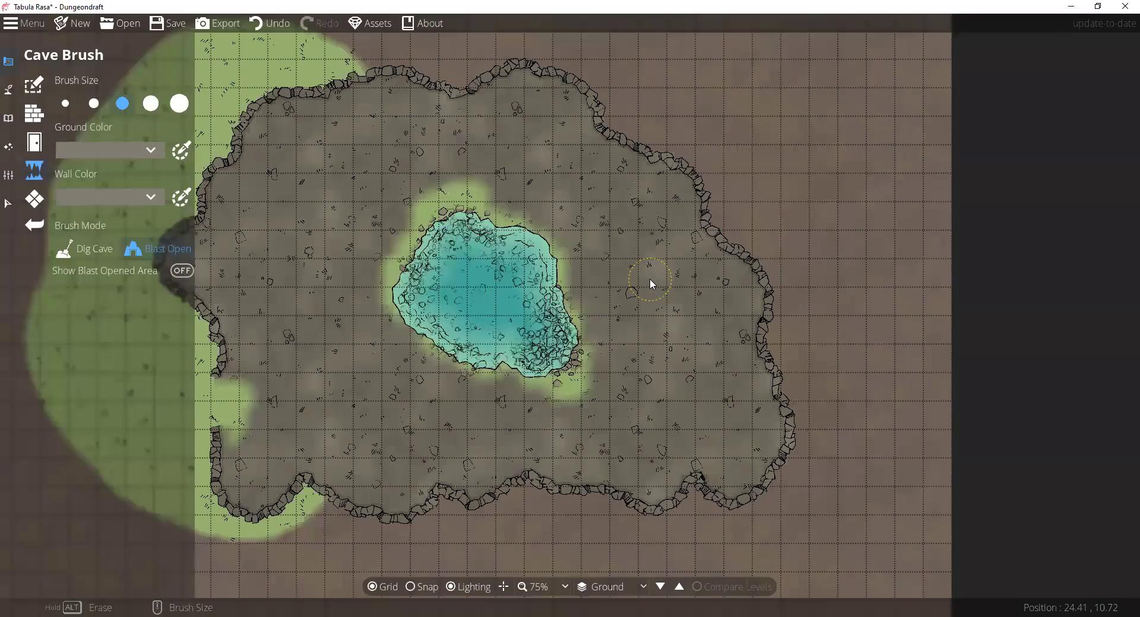